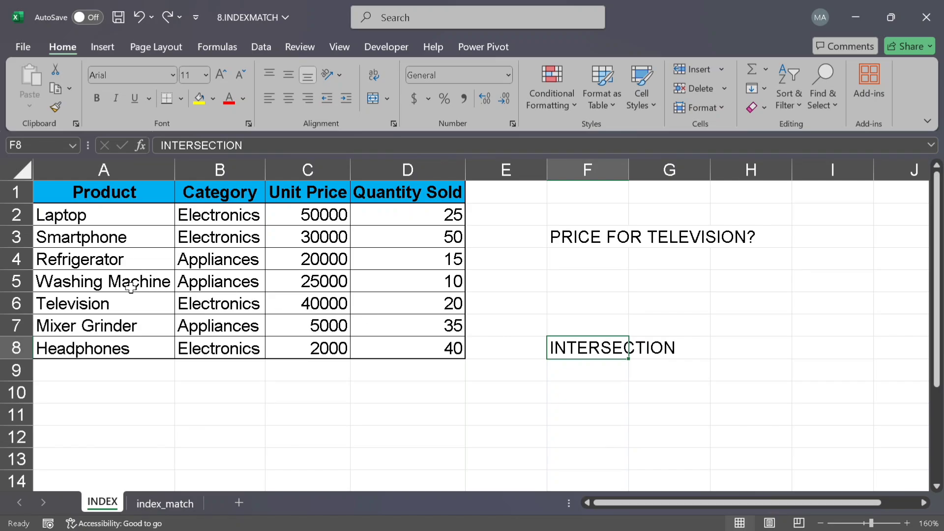
# Trace the Television row and the Unit Price column, and fill their intersecting cell C6 with yellow.
pyautogui.moveTo(71, 304); pyautogui.dragTo(313, 303)
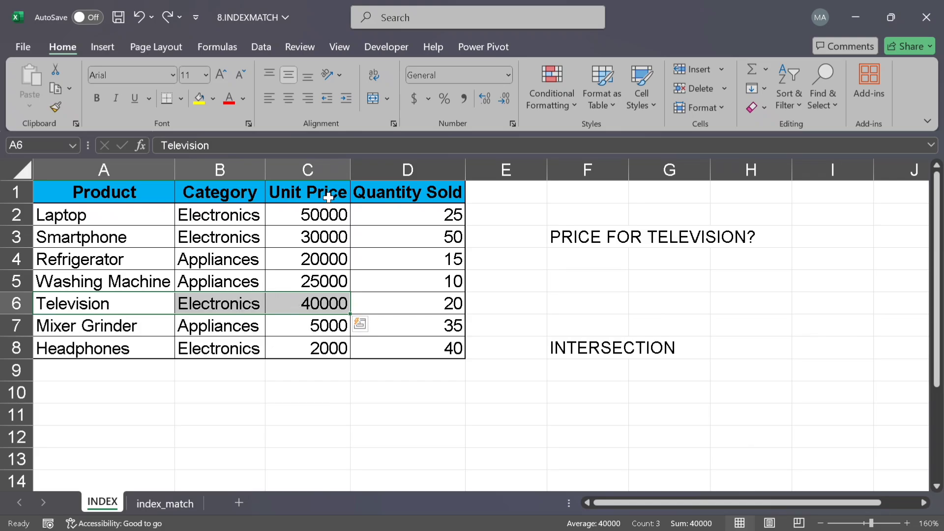
pyautogui.moveTo(328, 197); pyautogui.dragTo(320, 297)
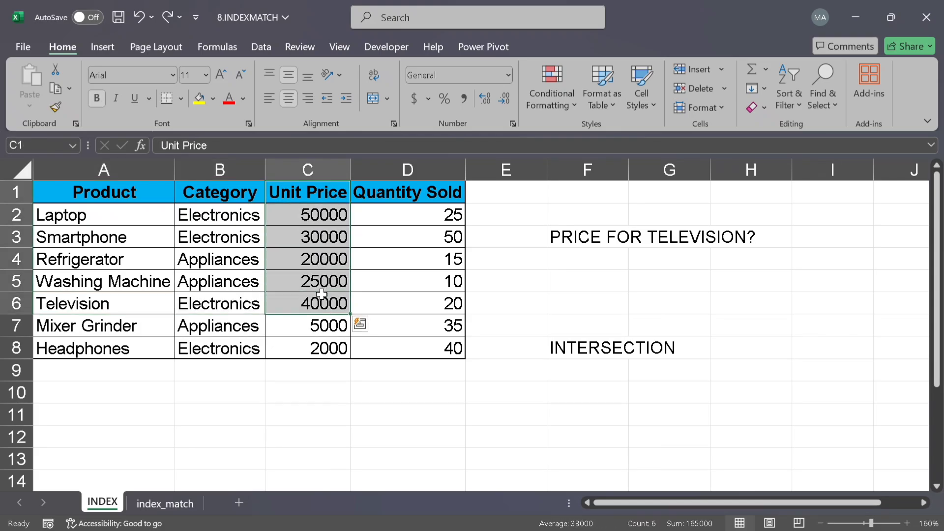
pyautogui.click(300, 299)
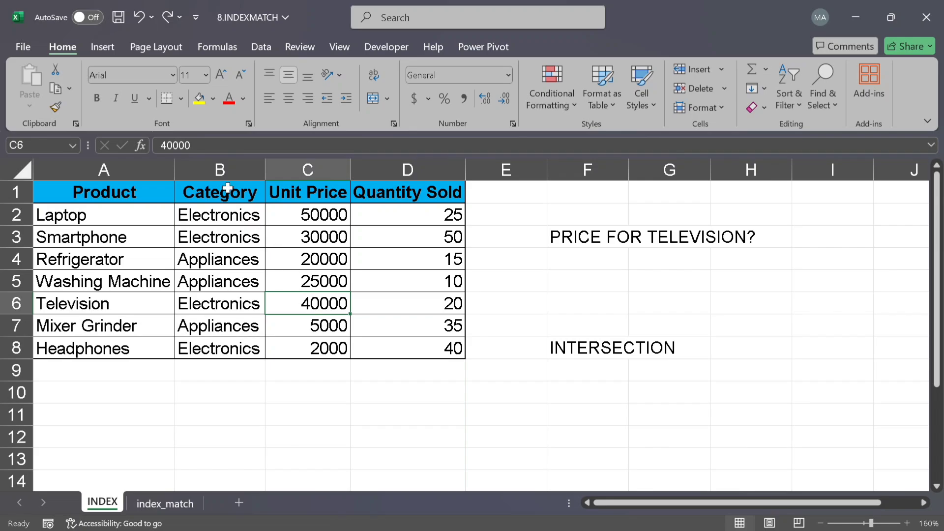
pyautogui.click(199, 98)
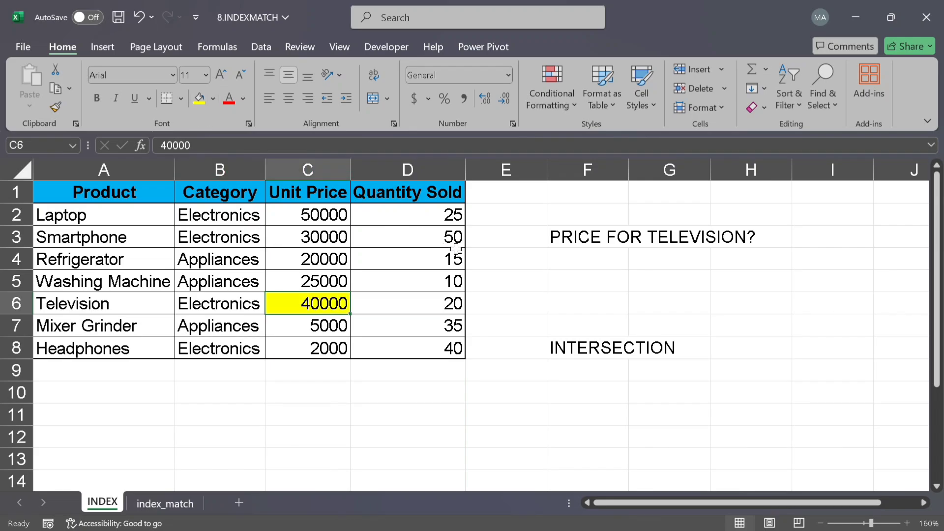
# Enter the formula =INDEX(A2:D8,5,3) in cell F5 to return the television's unit price.
pyautogui.click(582, 283)
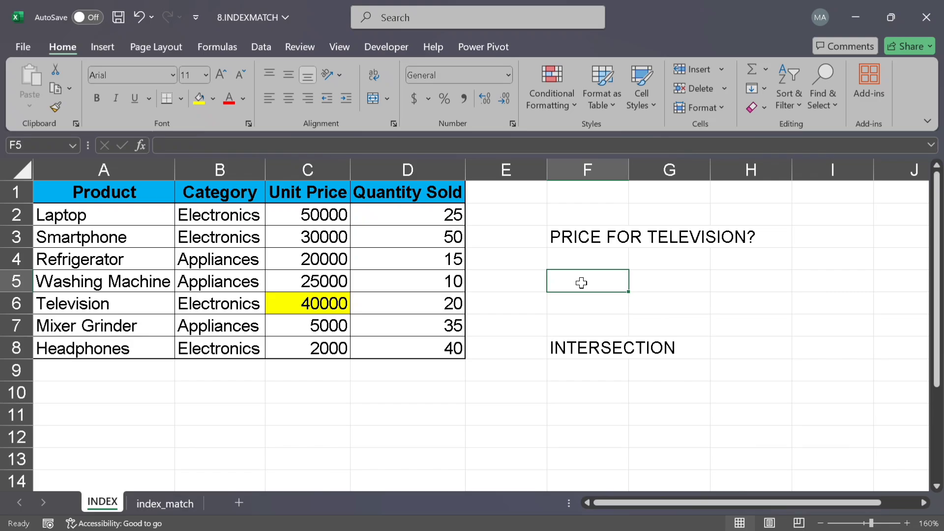
pyautogui.write('=IND')
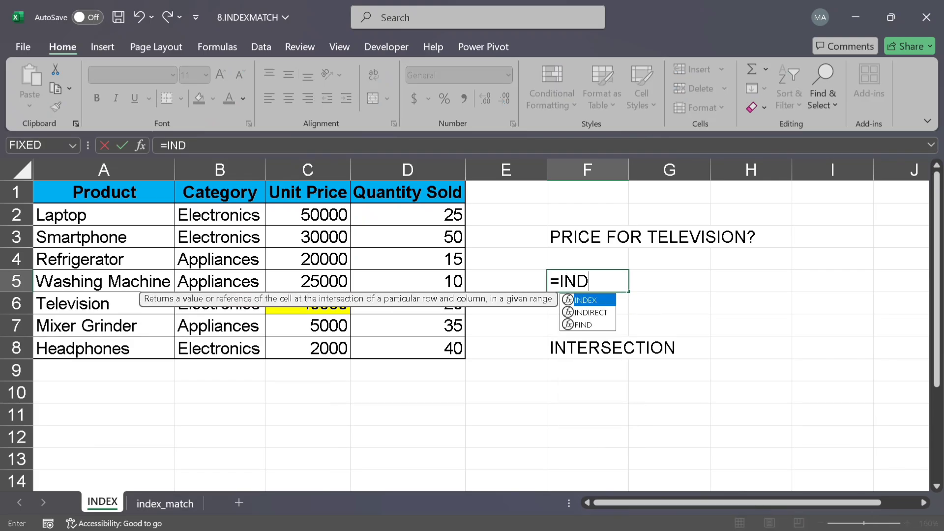
pyautogui.write('EX(')
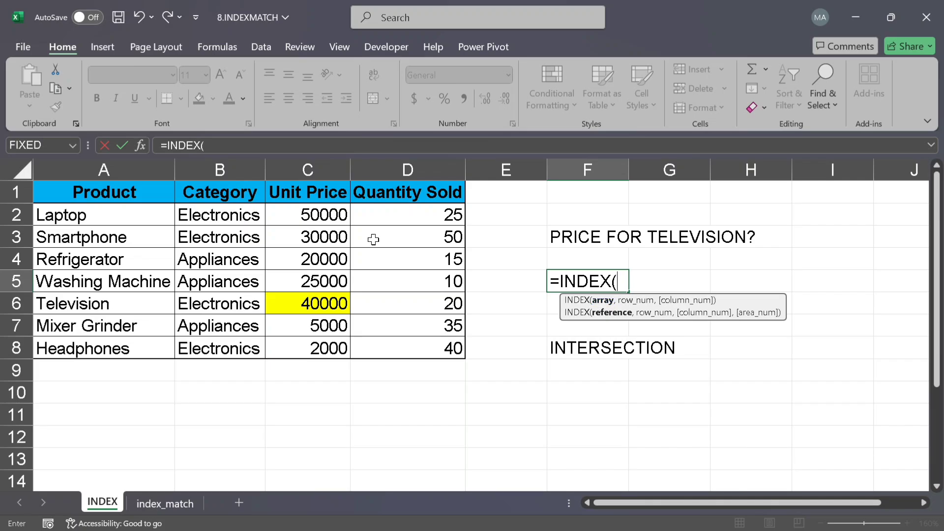
pyautogui.moveTo(127, 215); pyautogui.dragTo(412, 343)
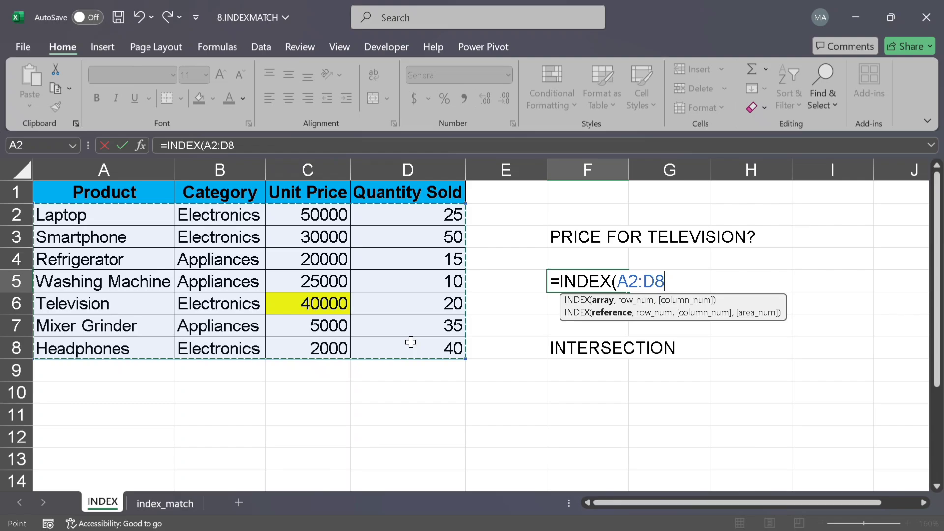
pyautogui.write(',')
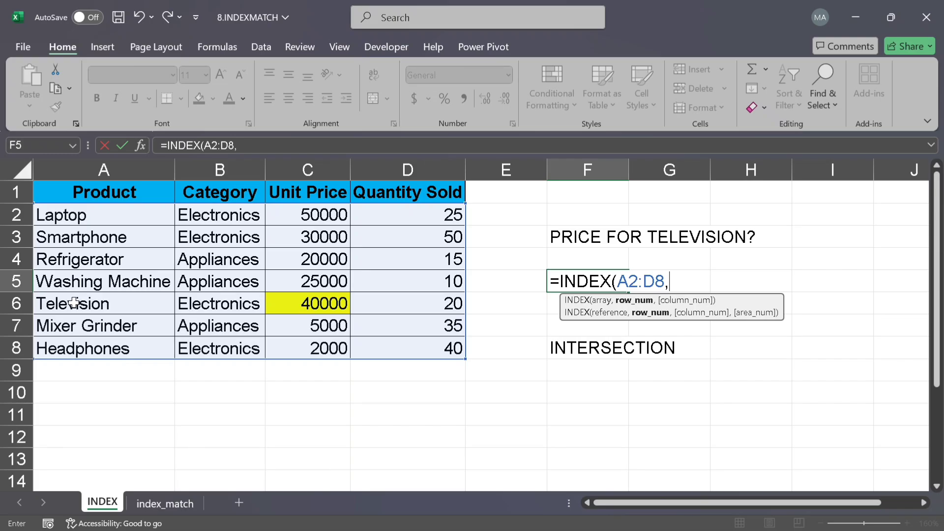
pyautogui.write('5,')
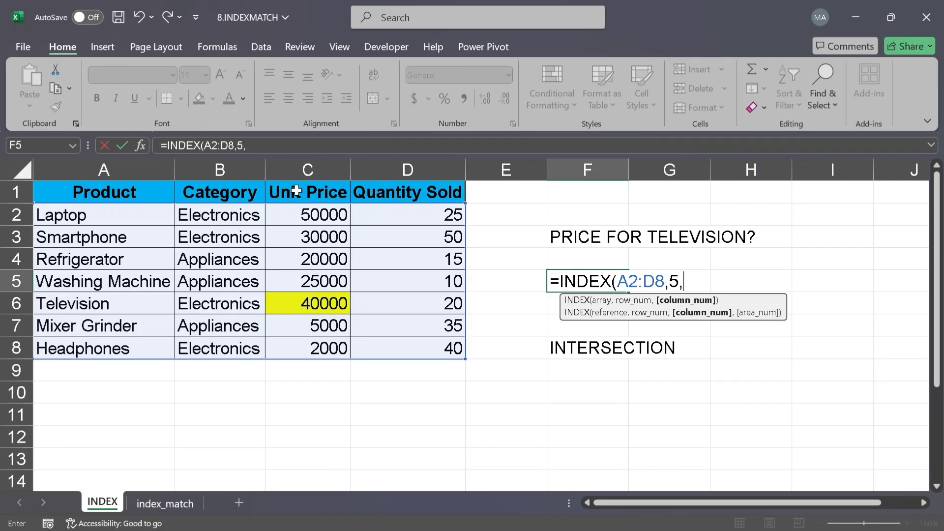
pyautogui.write('3)')
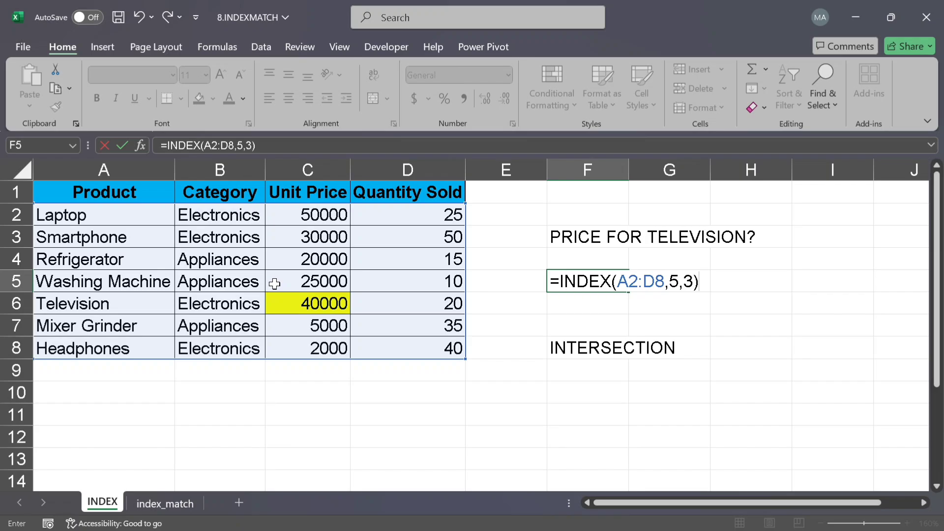
pyautogui.press('Return')
pyautogui.press('Up')
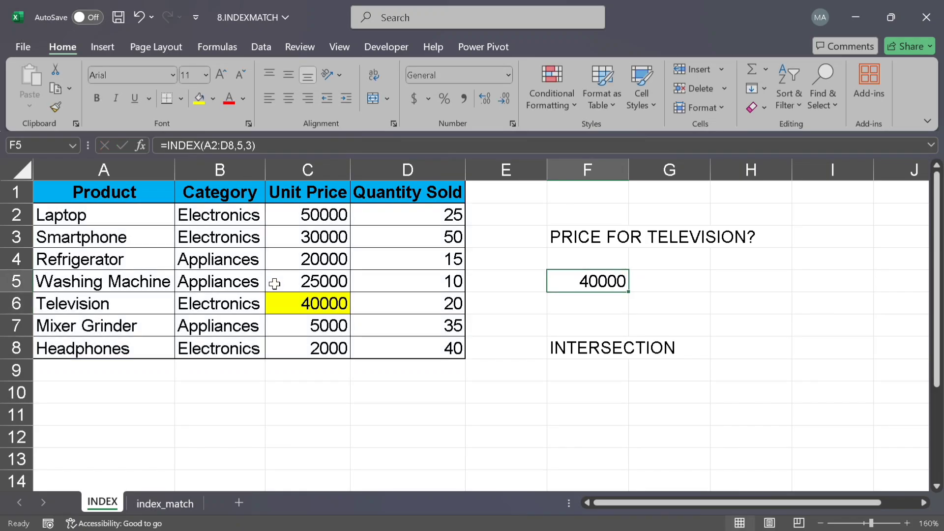
# Show the F5 formula as text by adding a leading space, and label it MANUAL in H5.
pyautogui.press('F2')
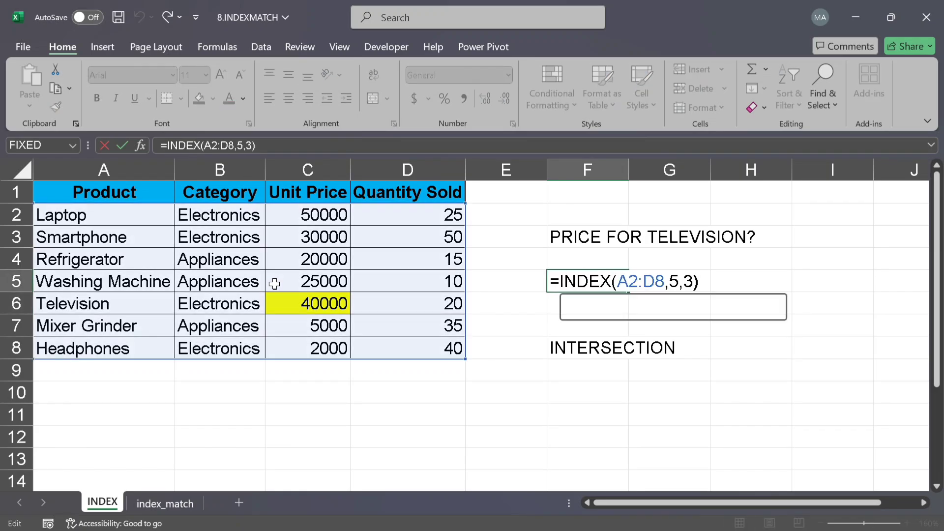
pyautogui.press('Return')
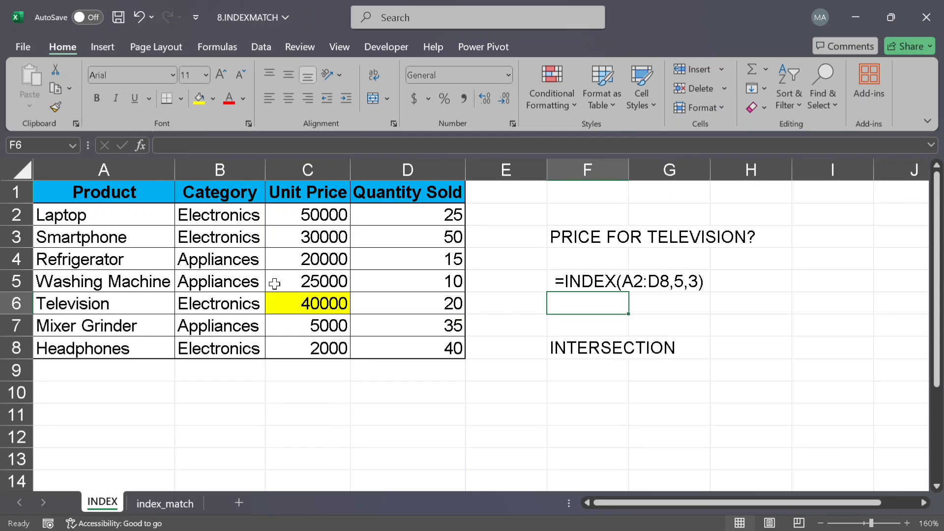
pyautogui.click(768, 277)
pyautogui.write('MANUAL')
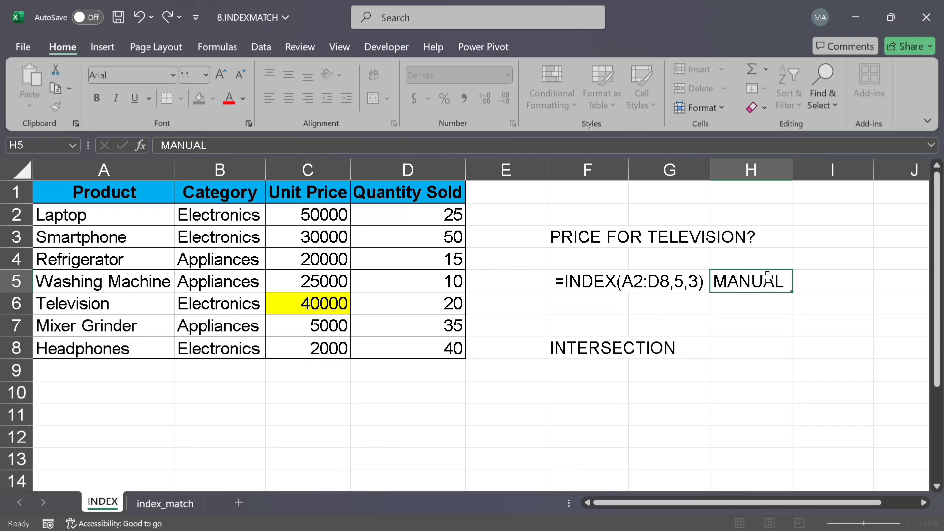
pyautogui.press('Return')
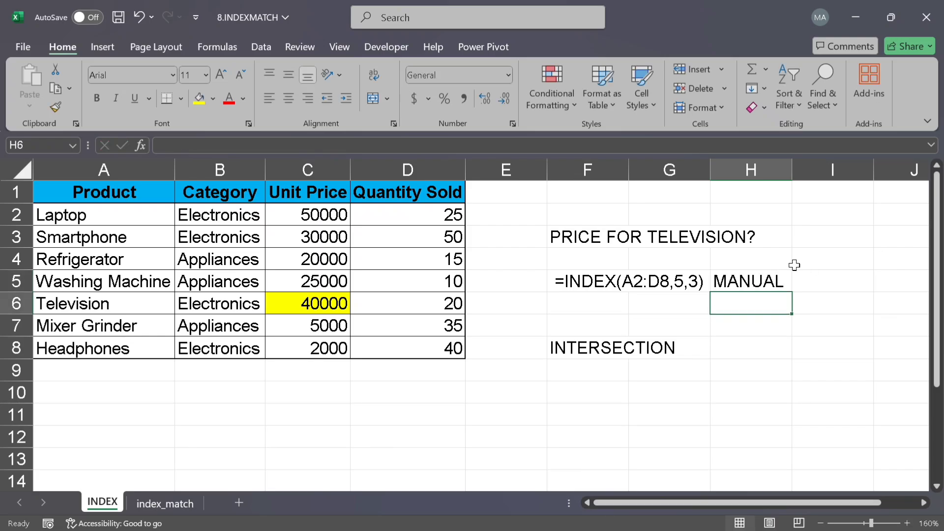
# Try the F5 INDEX formula live with column number 4, and undo that edit.
pyautogui.doubleClick(602, 285)
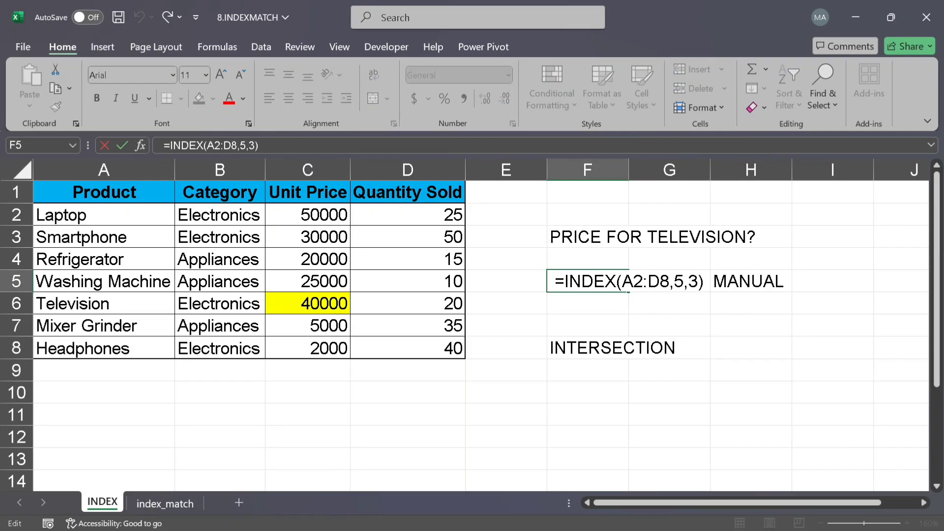
pyautogui.press('BackSpace')
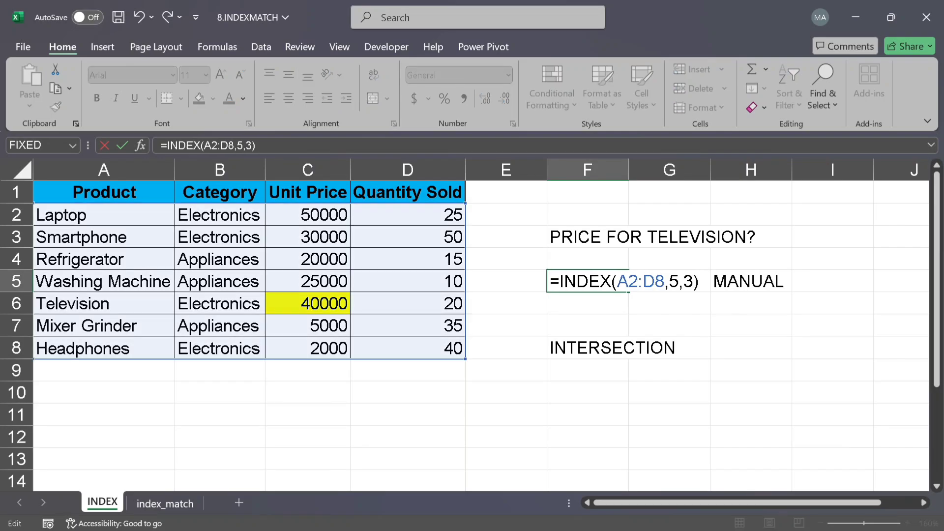
pyautogui.press('Right')
pyautogui.press('Right')
pyautogui.press('Right')
pyautogui.press('Right')
pyautogui.press('Right')
pyautogui.press('Right')
pyautogui.press('Right')
pyautogui.press('Right')
pyautogui.press('Right')
pyautogui.press('Right')
pyautogui.press('Right')
pyautogui.press('Right')
pyautogui.press('Right')
pyautogui.press('Right')
pyautogui.press('Right')
pyautogui.press('Right')
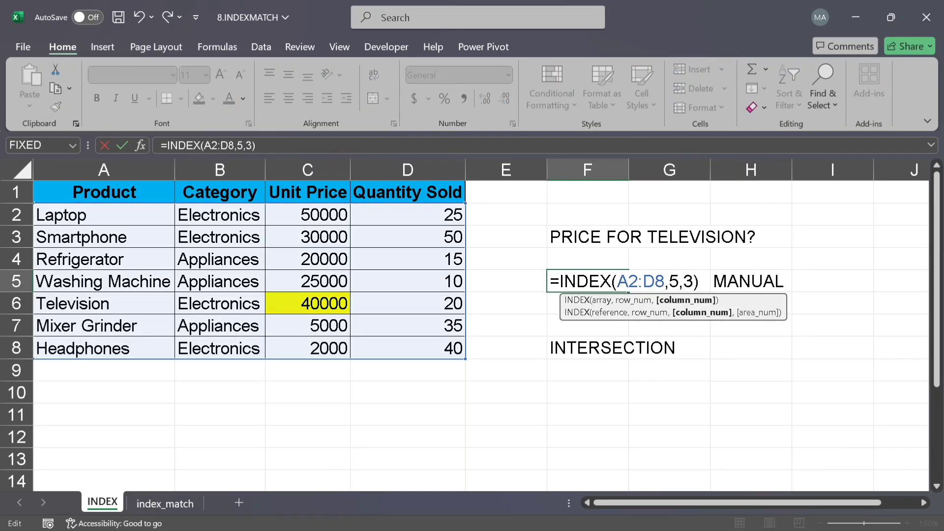
pyautogui.press('BackSpace')
pyautogui.write('4')
pyautogui.press('Return')
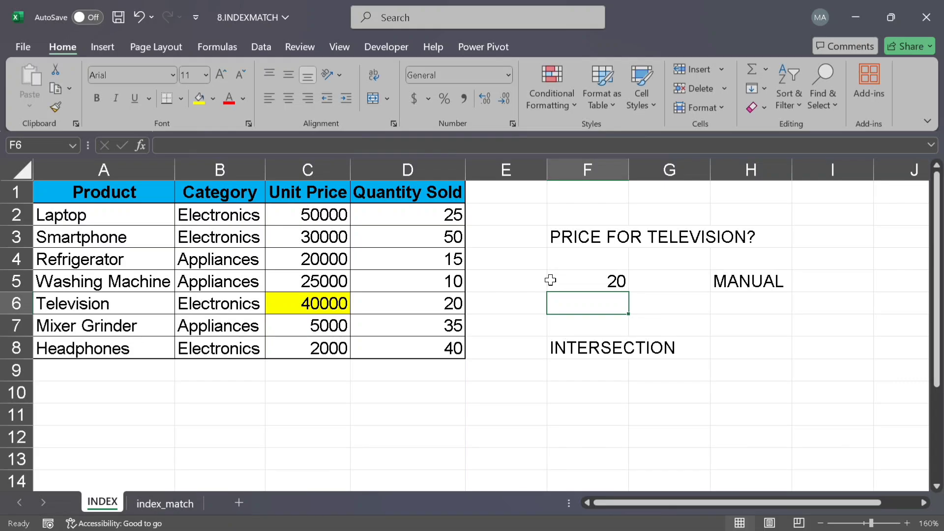
pyautogui.click(550, 280)
pyautogui.hotkey('ctrl', 'z')
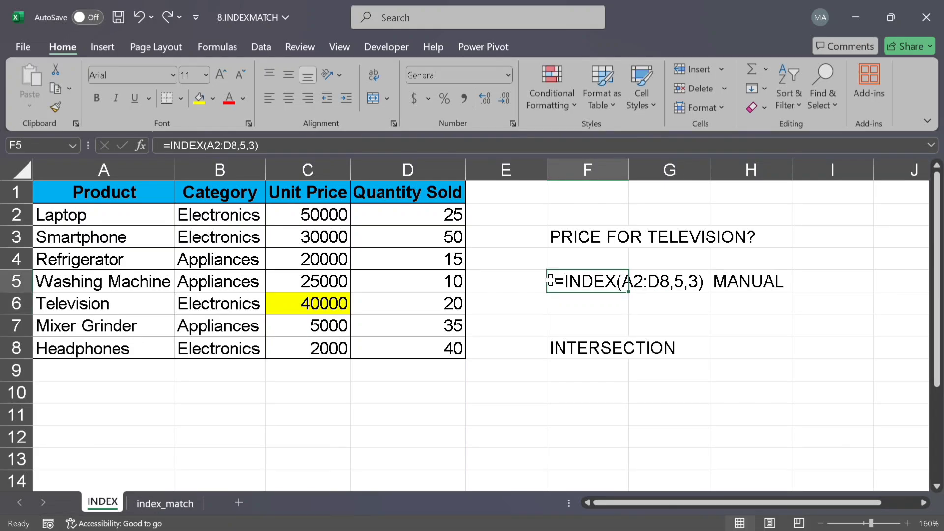
# Copy the INDEX formula text from F5 and enter it as a live formula in F4 of the index_match sheet.
pyautogui.press('Right')
pyautogui.press('Right')
pyautogui.press('Left')
pyautogui.press('Left')
pyautogui.doubleClick(555, 280)
pyautogui.moveTo(555, 280); pyautogui.dragTo(704, 282)
pyautogui.hotkey('ctrl', 'c')
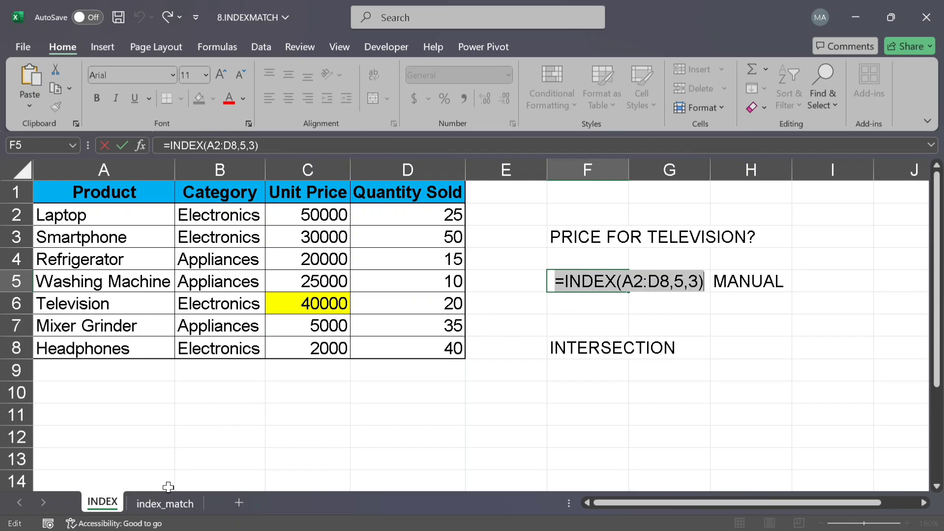
pyautogui.click(164, 502)
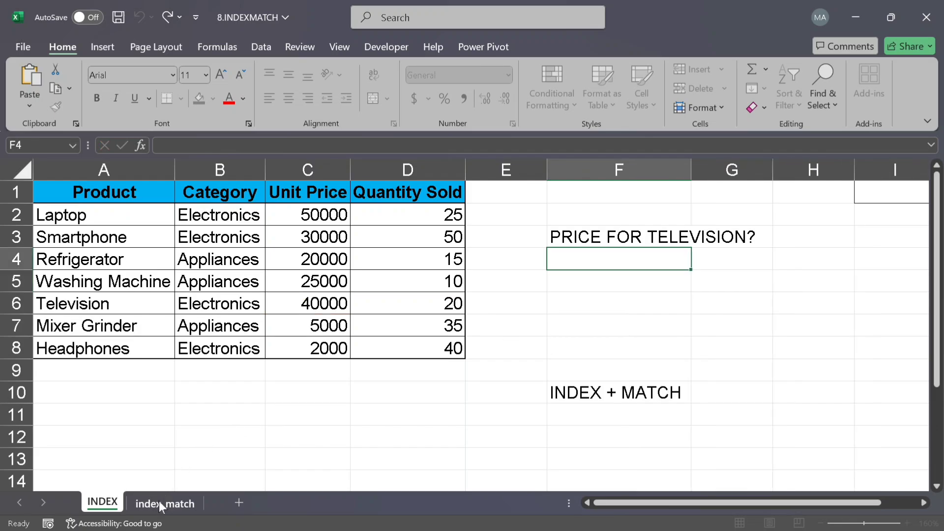
pyautogui.doubleClick(597, 261)
pyautogui.hotkey('ctrl', 'v')
pyautogui.press('Return')
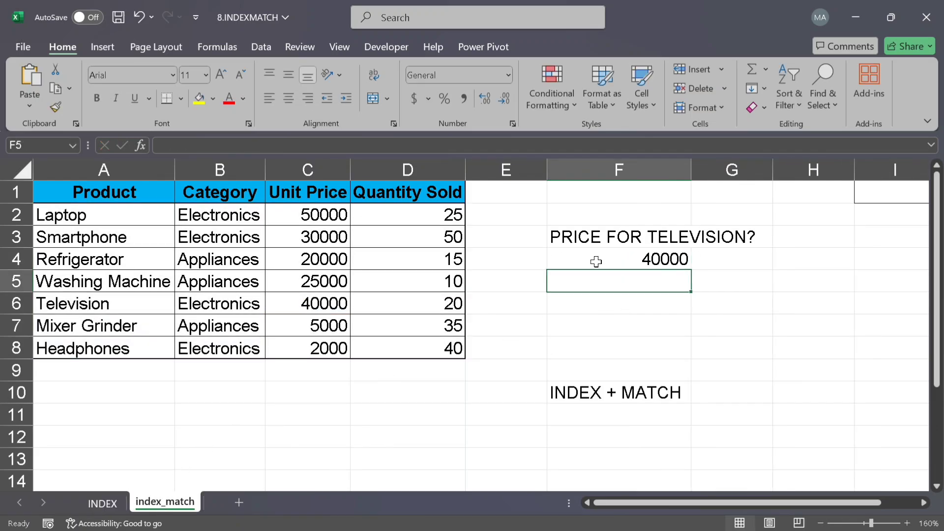
# Label the price result by entering INDEX in H4 and MANUAL in G4.
pyautogui.press('Right')
pyautogui.press('Up')
pyautogui.press('Right')
pyautogui.write('INDEX')
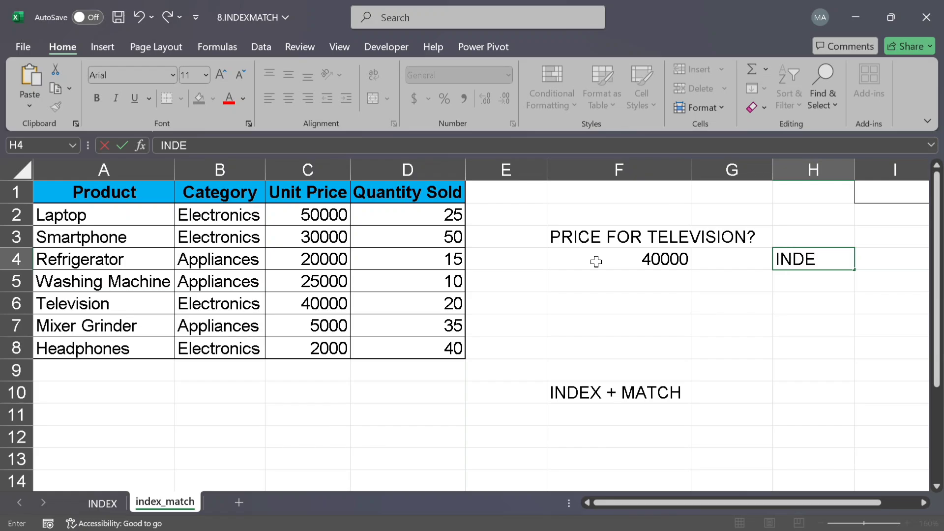
pyautogui.press('Return')
pyautogui.press('Up')
pyautogui.press('Left')
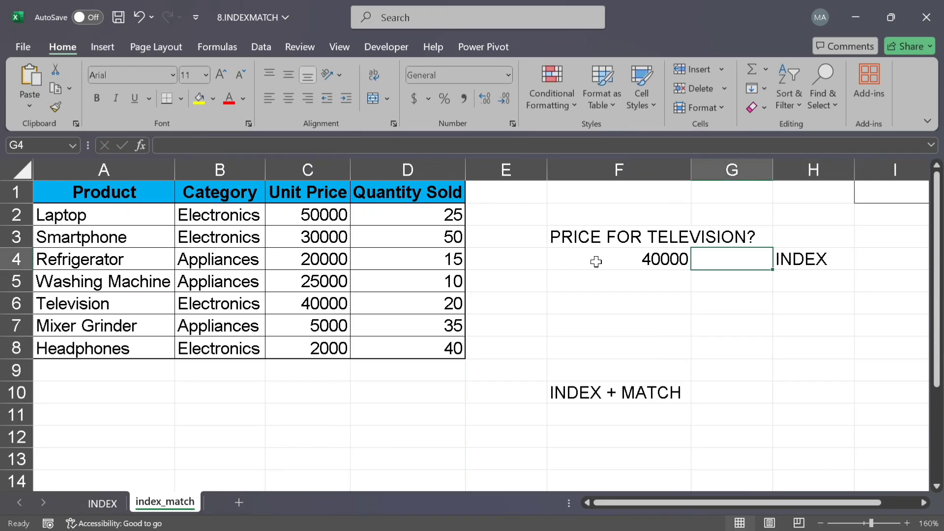
pyautogui.write('MANUAL')
pyautogui.press('Return')
pyautogui.press('Left')
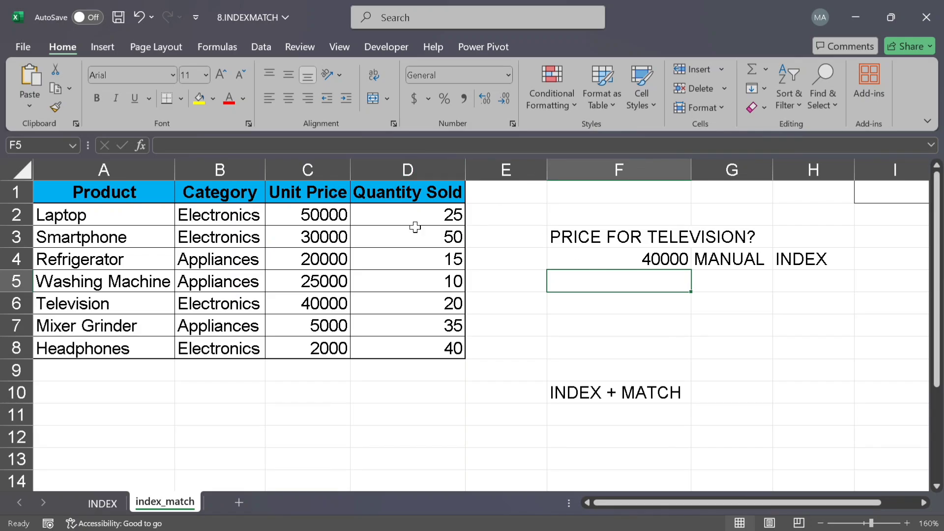
# Copy the Television cell A6 to E5, and move the copy down to E6.
pyautogui.click(623, 227)
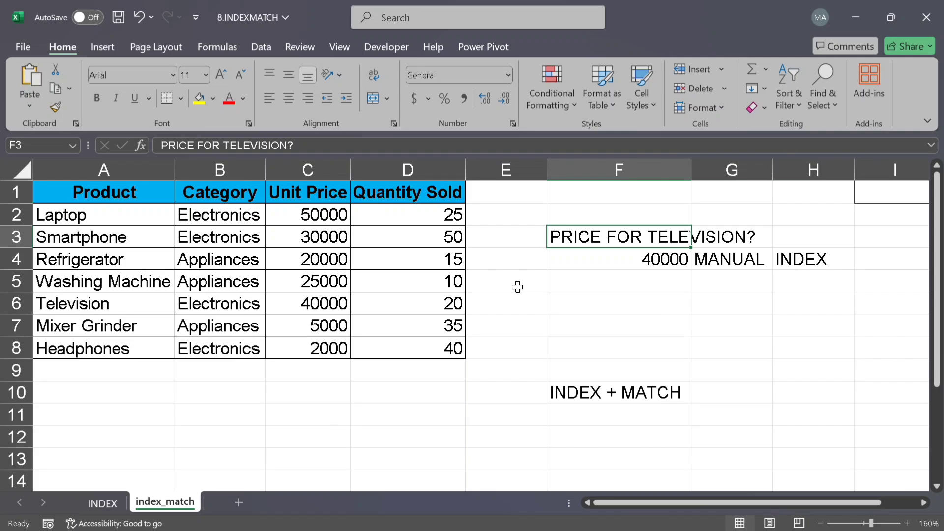
pyautogui.click(518, 287)
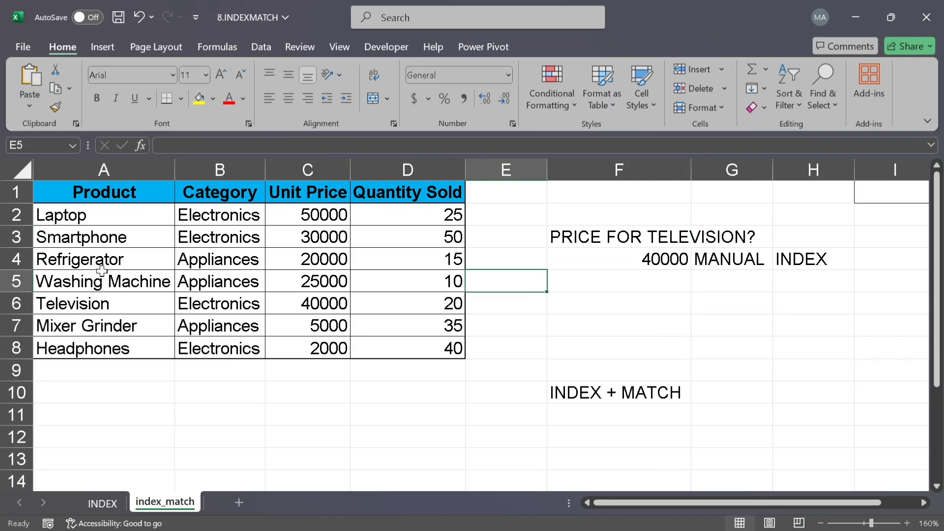
pyautogui.click(84, 299)
pyautogui.hotkey('ctrl', 'c')
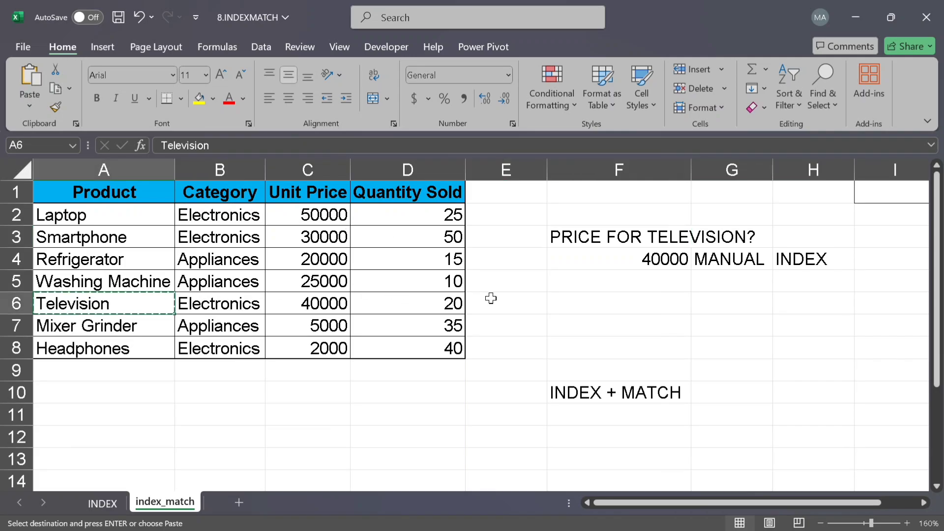
pyautogui.click(526, 279)
pyautogui.hotkey('ctrl', 'v')
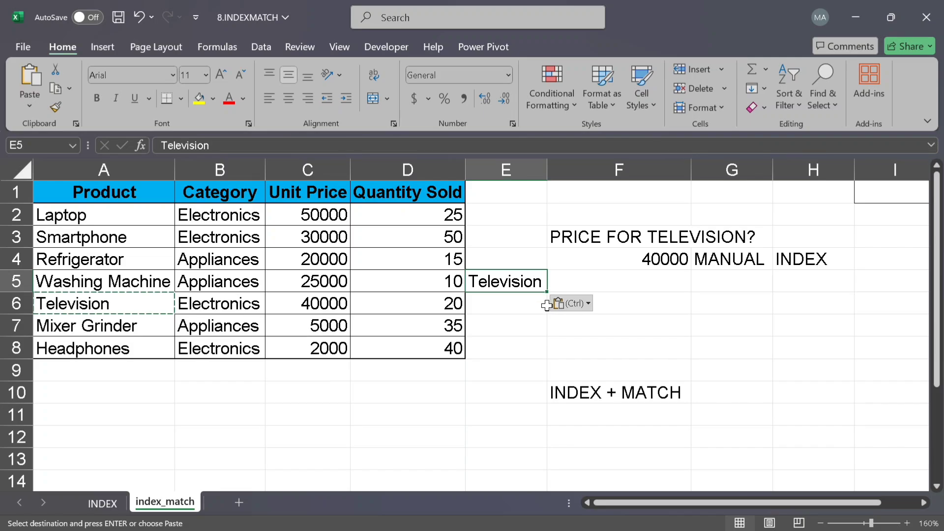
pyautogui.hotkey('ctrl', 'x')
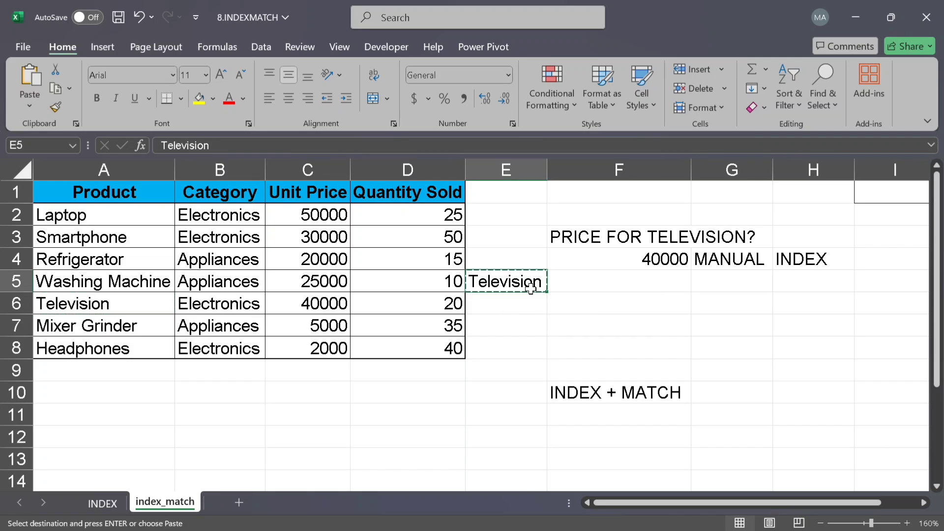
pyautogui.press('Down')
pyautogui.hotkey('ctrl', 'v')
# Copy the Unit Price header from C1 into E5, above the Television lookup cell.
pyautogui.press('Up')
pyautogui.press('Left')
pyautogui.press('Up')
pyautogui.press('Up')
pyautogui.press('Up')
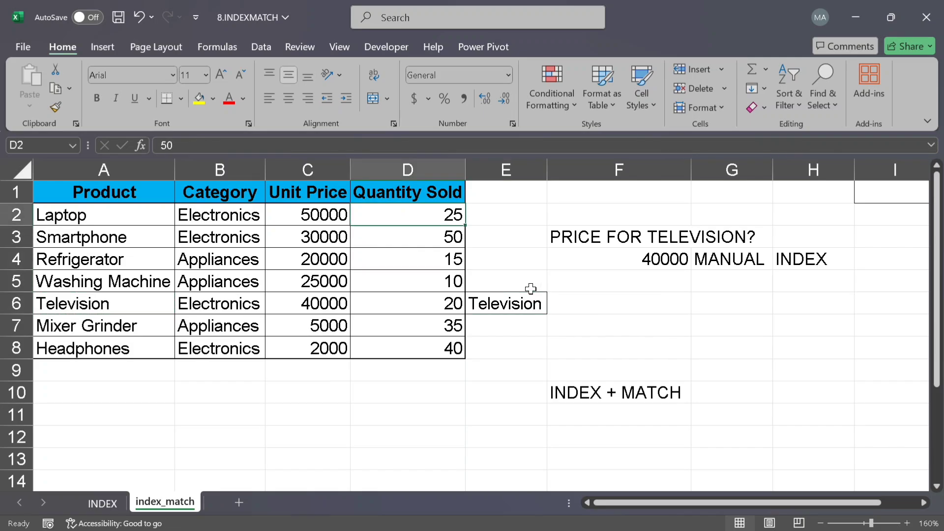
pyautogui.press('Left')
pyautogui.press('Up')
pyautogui.hotkey('ctrl', 'c')
pyautogui.press('Right')
pyautogui.press('Down')
pyautogui.press('Down')
pyautogui.press('Down')
pyautogui.press('Down')
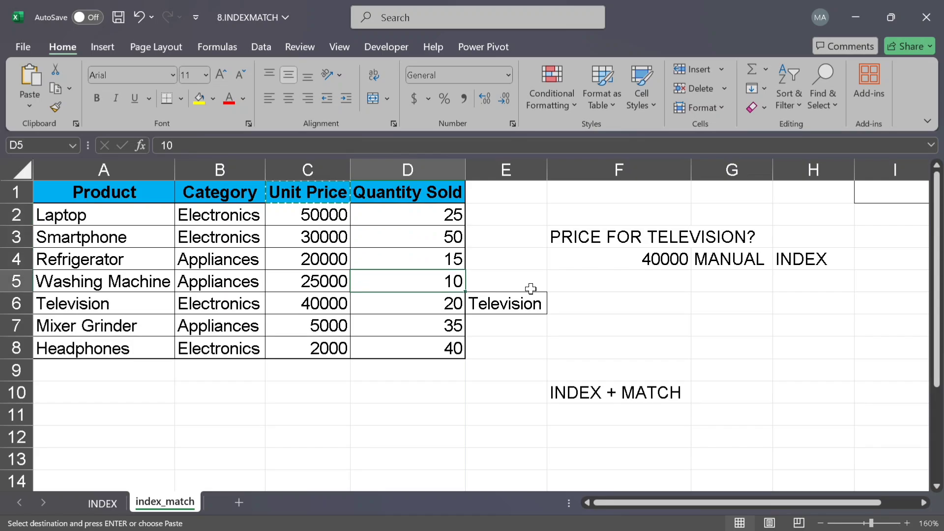
pyautogui.press('Right')
pyautogui.press('Escape')
pyautogui.hotkey('ctrl', 'v')
pyautogui.press('Down')
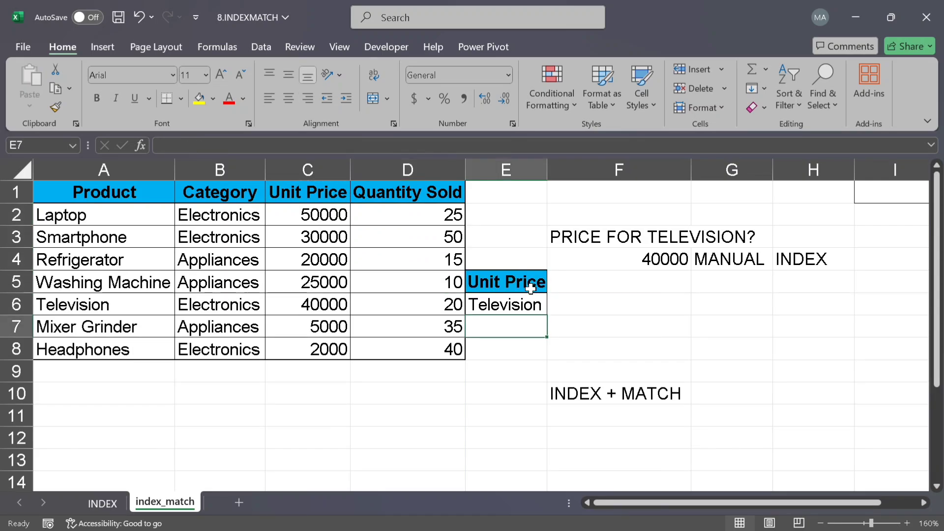
pyautogui.press('Right')
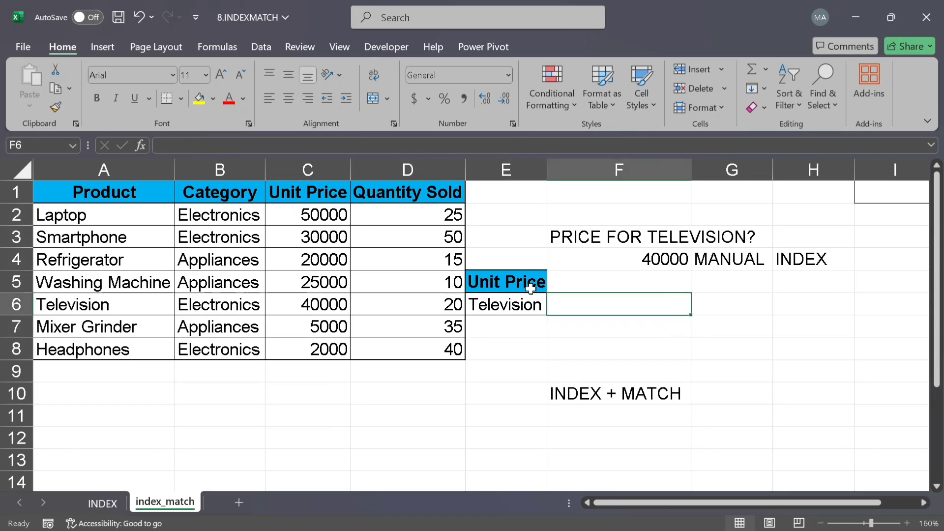
pyautogui.write('=IND')
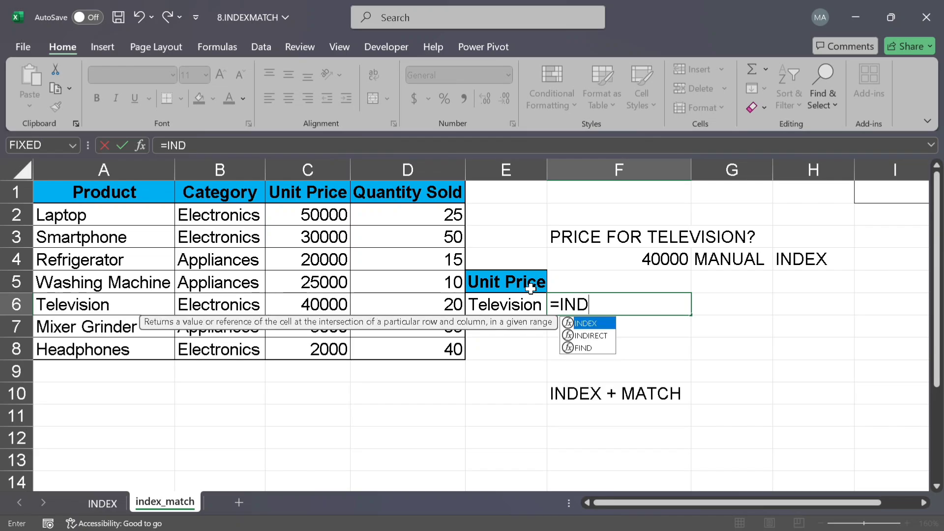
pyautogui.press('Escape')
pyautogui.press('Up')
pyautogui.press('Up')
pyautogui.press('Up')
pyautogui.press('Down')
pyautogui.press('Down')
pyautogui.press('Down')
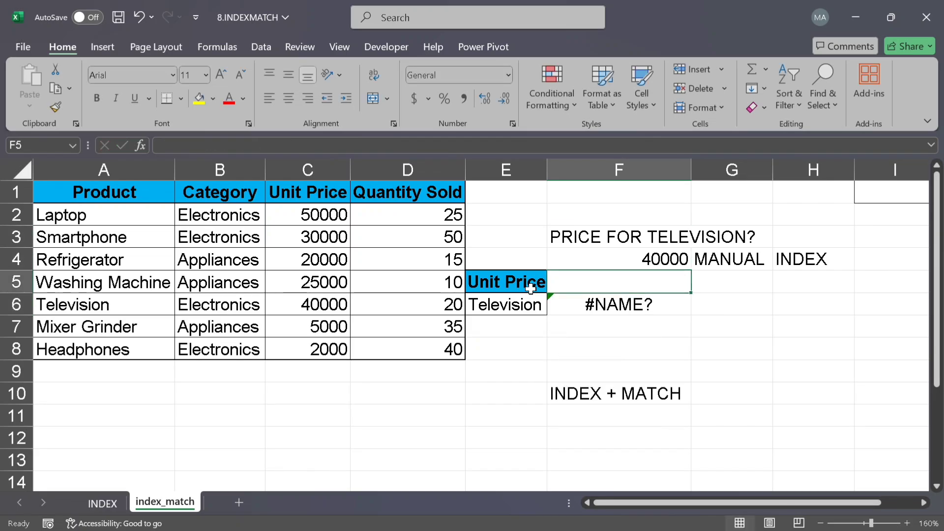
pyautogui.press('Delete')
# Move the manual INDEX formula from F4 down to F5, beside the Unit Price header.
pyautogui.press('Up')
pyautogui.press('Up')
pyautogui.hotkey('ctrl', 'c')
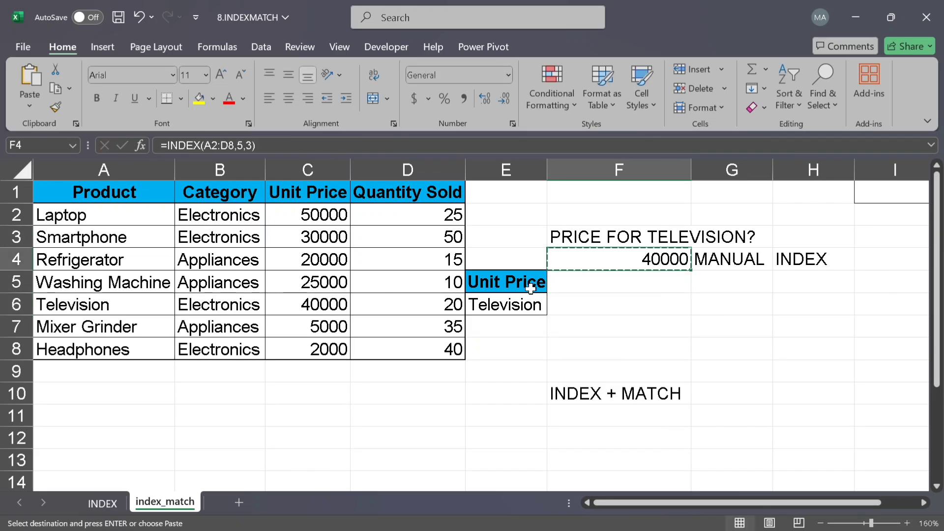
pyautogui.press('Down')
pyautogui.press('Return')
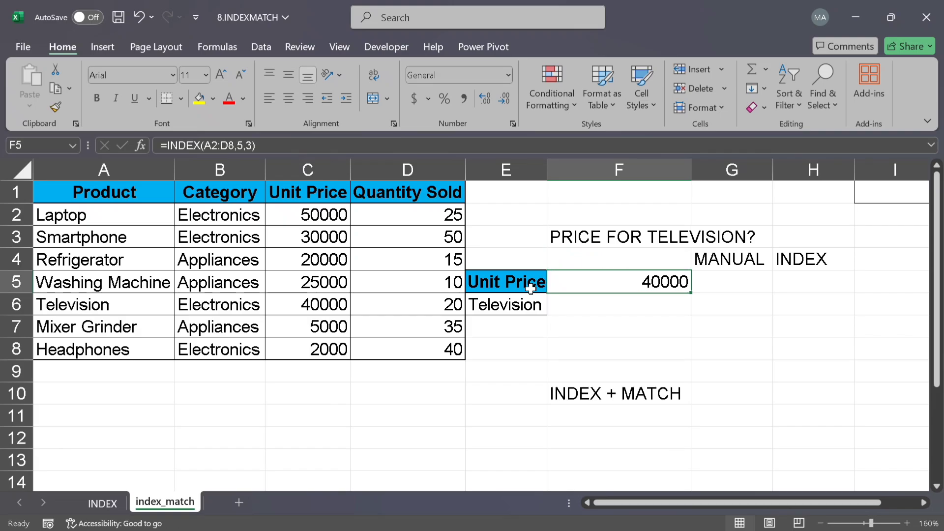
# Turn the INDEX formula in F5 into displayed text by inserting a space before its equals sign.
pyautogui.press('F2')
pyautogui.press('Left')
pyautogui.press('Left')
pyautogui.press('Left')
pyautogui.press('Left')
pyautogui.press('Left')
pyautogui.press('Left')
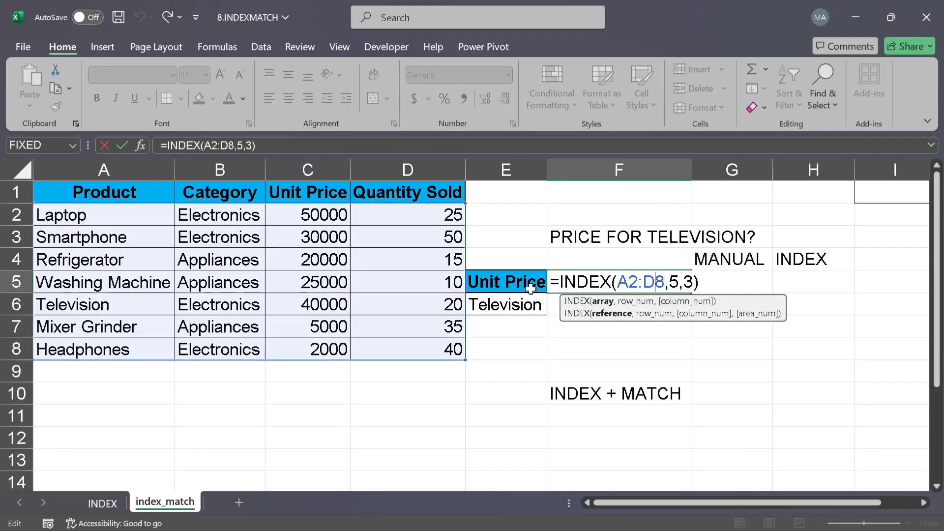
pyautogui.press('Left')
pyautogui.press('Left')
pyautogui.press('Left')
pyautogui.press('Left')
pyautogui.press('Left')
pyautogui.press('Left')
pyautogui.press('Left')
pyautogui.press('Left')
pyautogui.press('Left')
pyautogui.press('Left')
pyautogui.press('Left')
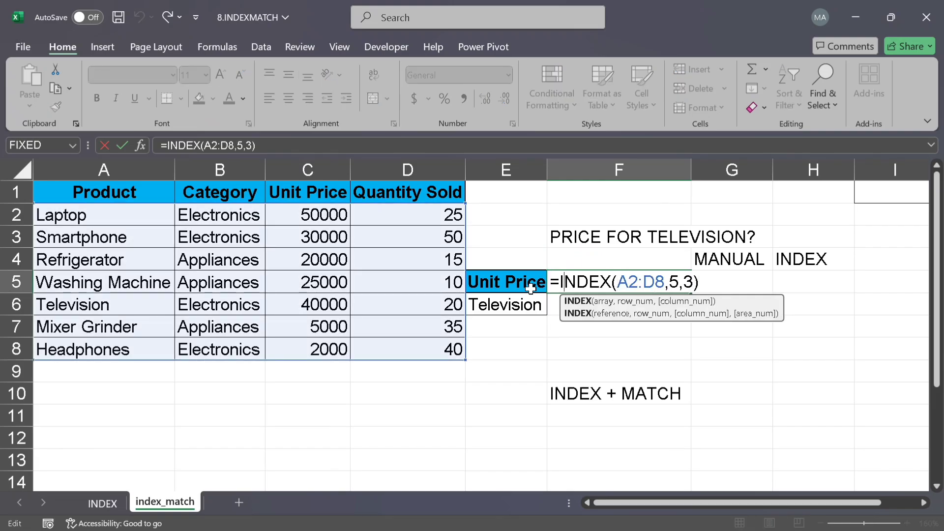
pyautogui.press('Return')
# Begin an INDEX formula with the array A2:D8 in F6 and store the partial formula as text with a leading space.
pyautogui.write('=INDEX(')
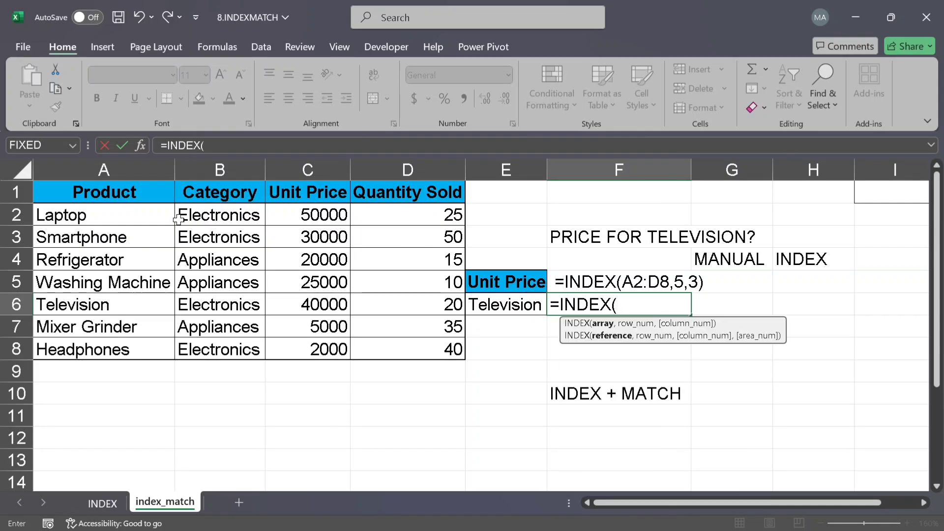
pyautogui.moveTo(143, 222); pyautogui.dragTo(385, 344)
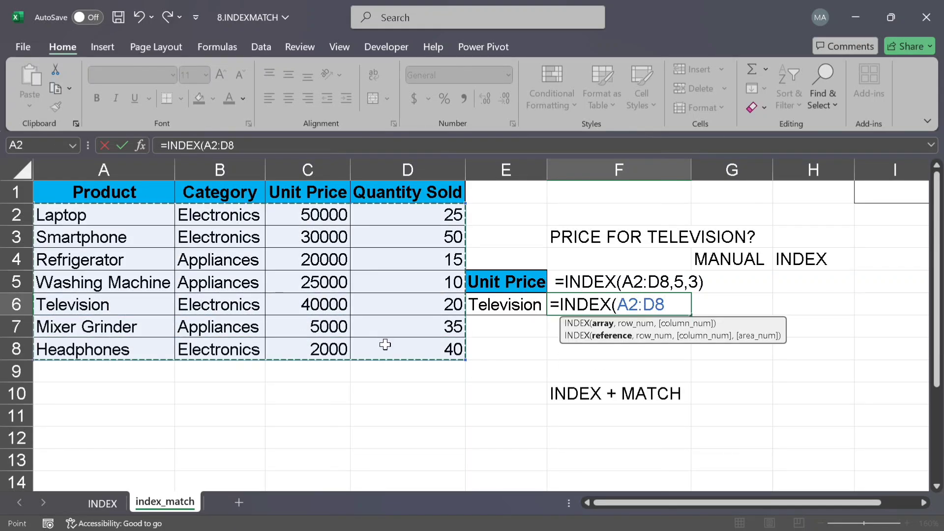
pyautogui.write(',')
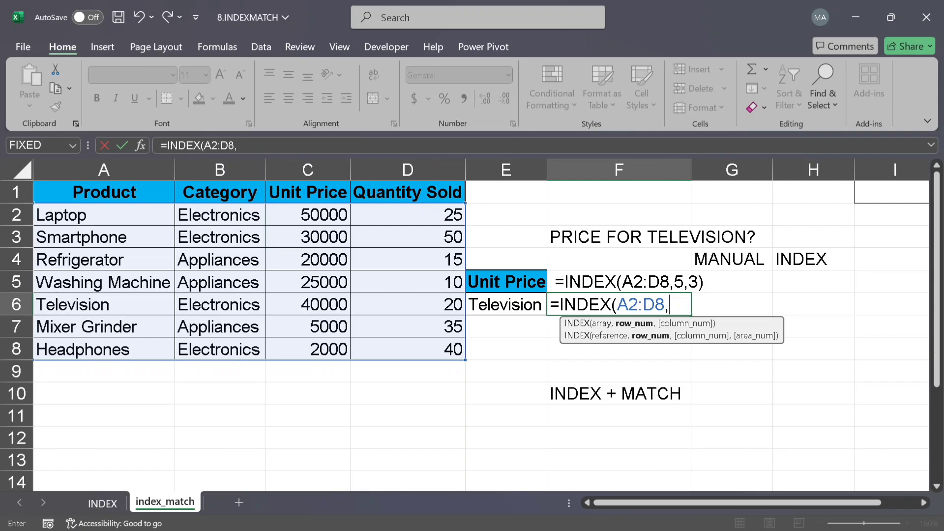
pyautogui.press('Return')
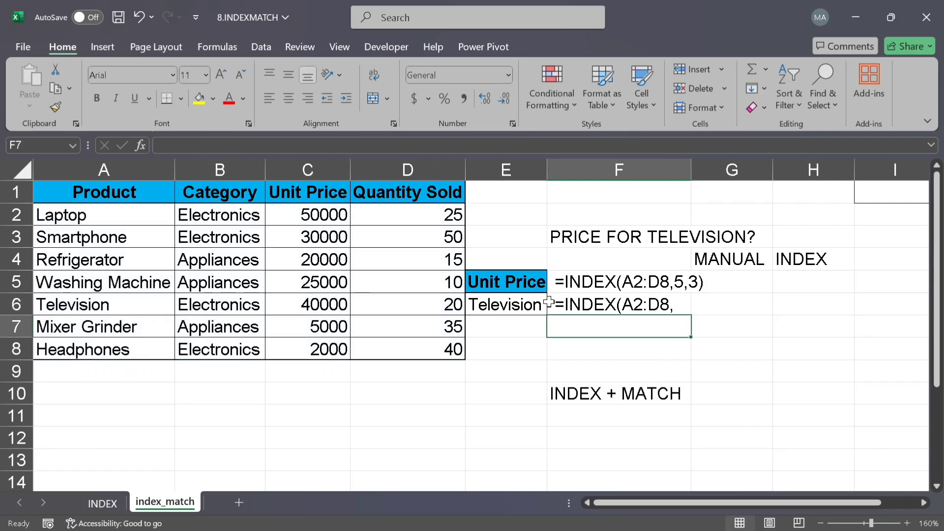
# Enter =MATCH(E6,A2:A8,0) in F8 to find the Television row position with an exact match.
pyautogui.press('Return')
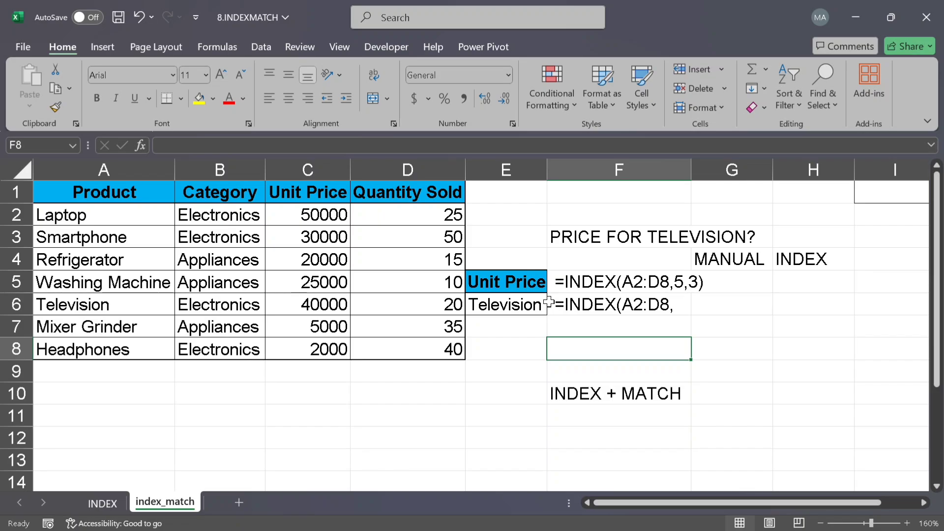
pyautogui.write('=MAT')
pyautogui.write('C')
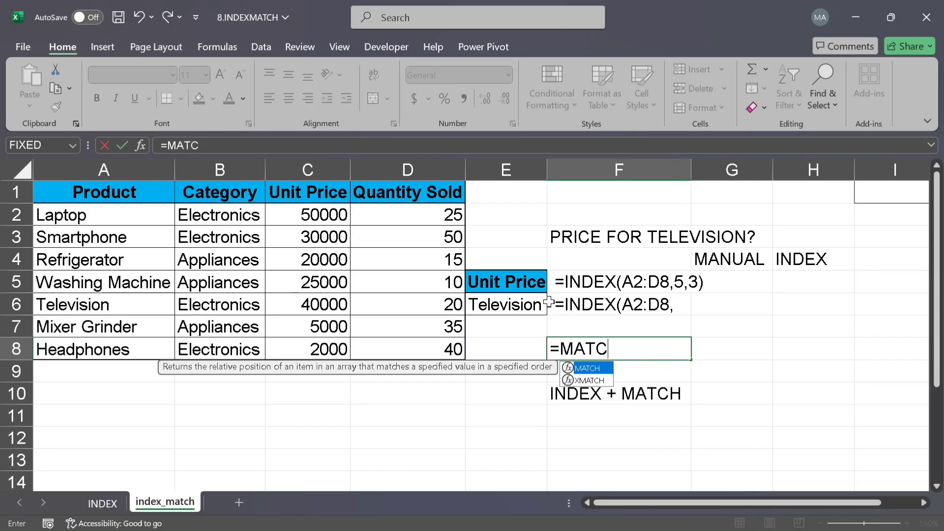
pyautogui.press('Tab')
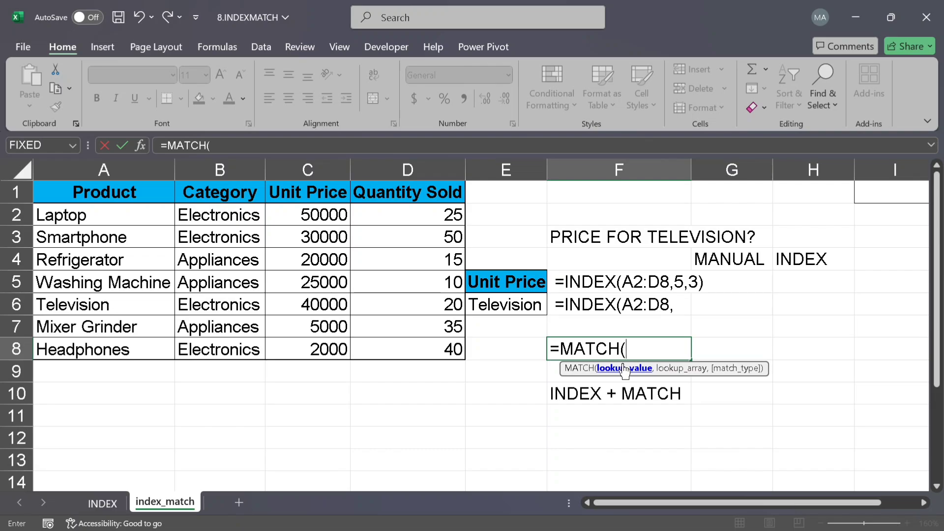
pyautogui.click(524, 308)
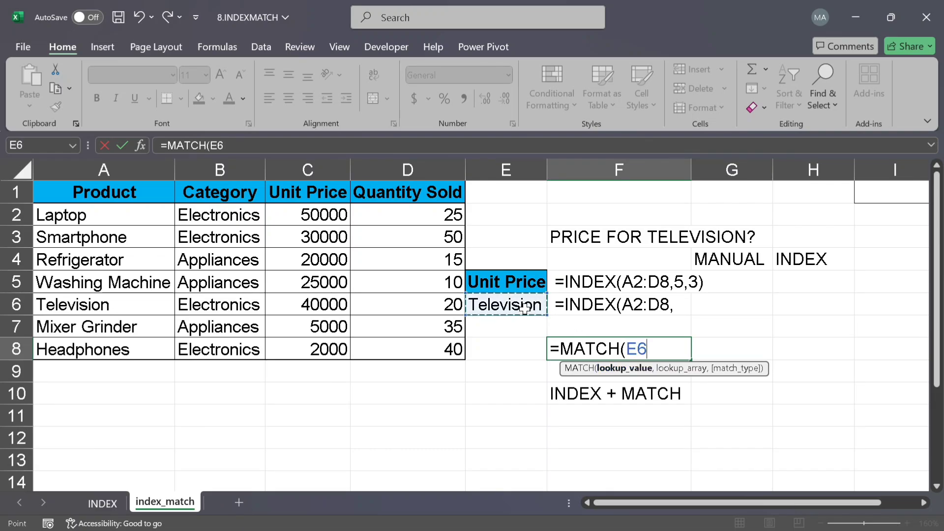
pyautogui.write(',')
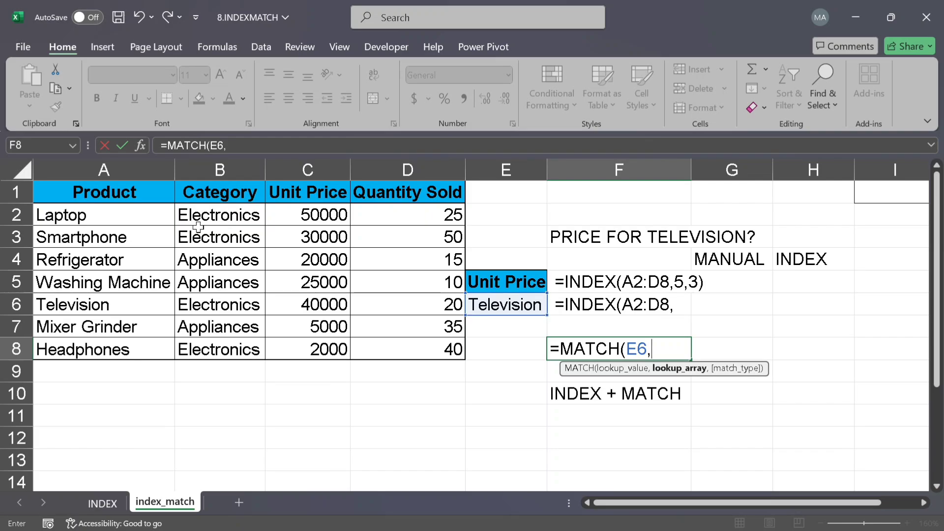
pyautogui.moveTo(104, 215); pyautogui.dragTo(99, 347)
pyautogui.write(',')
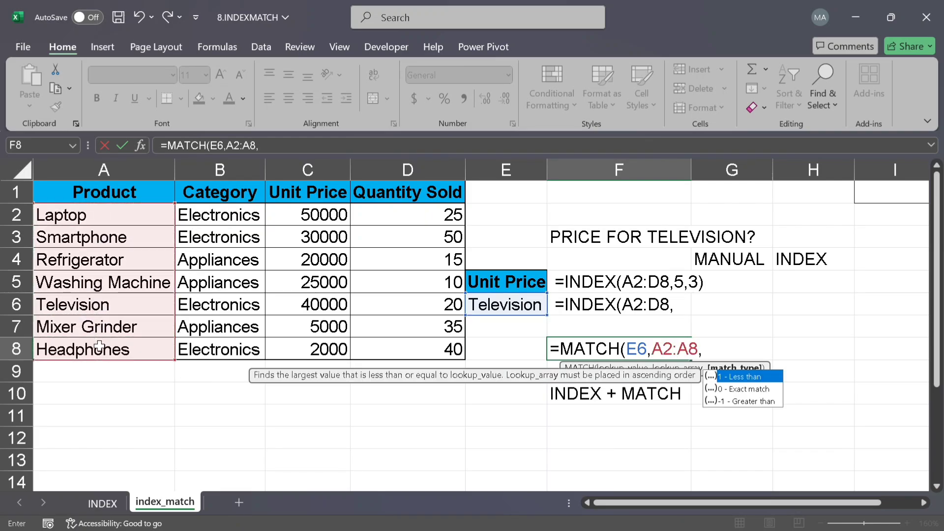
pyautogui.press('Down')
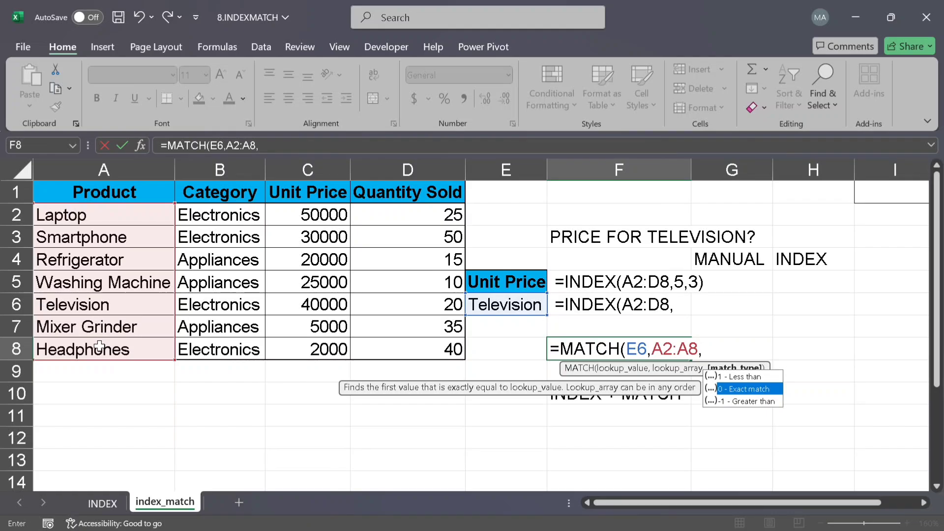
pyautogui.press('Tab')
pyautogui.write(')')
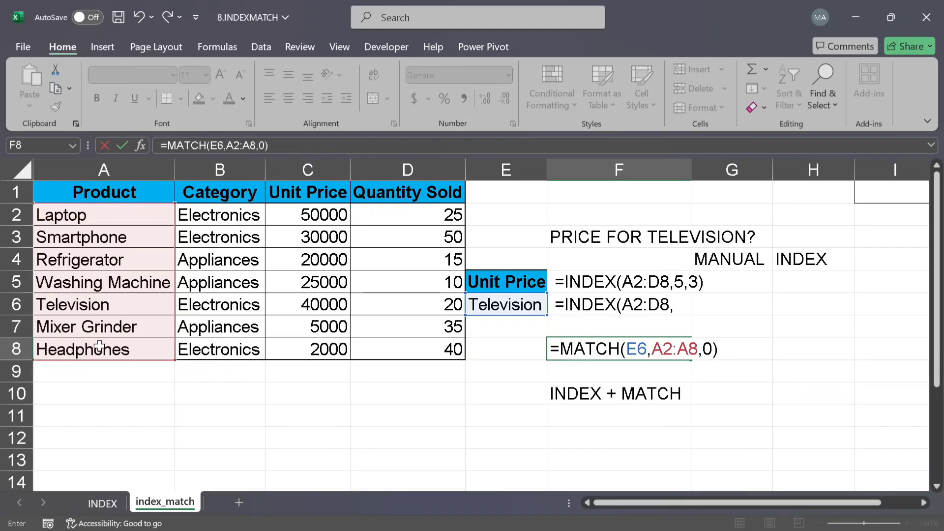
pyautogui.press('Return')
pyautogui.press('Up')
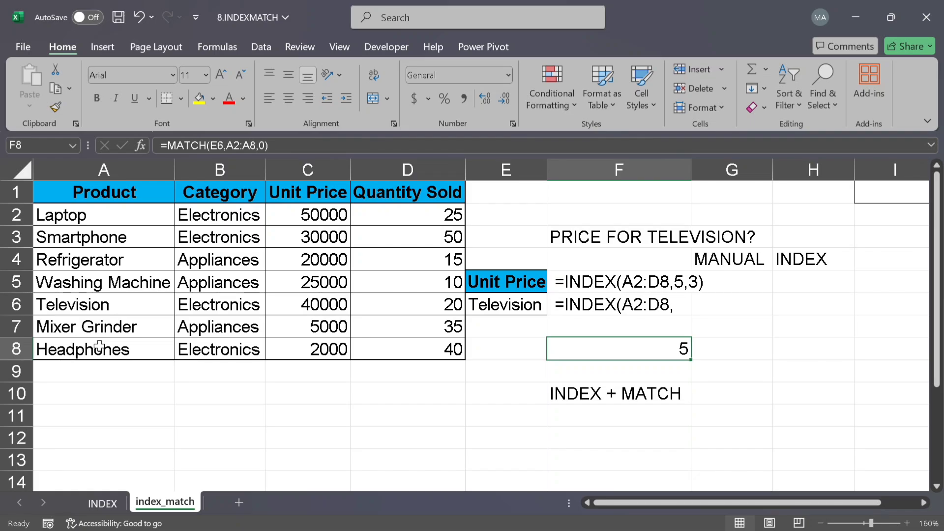
# Reactivate the partial INDEX formula in F6 by removing its leading space, and start a MATCH function as its row number.
pyautogui.click(657, 299)
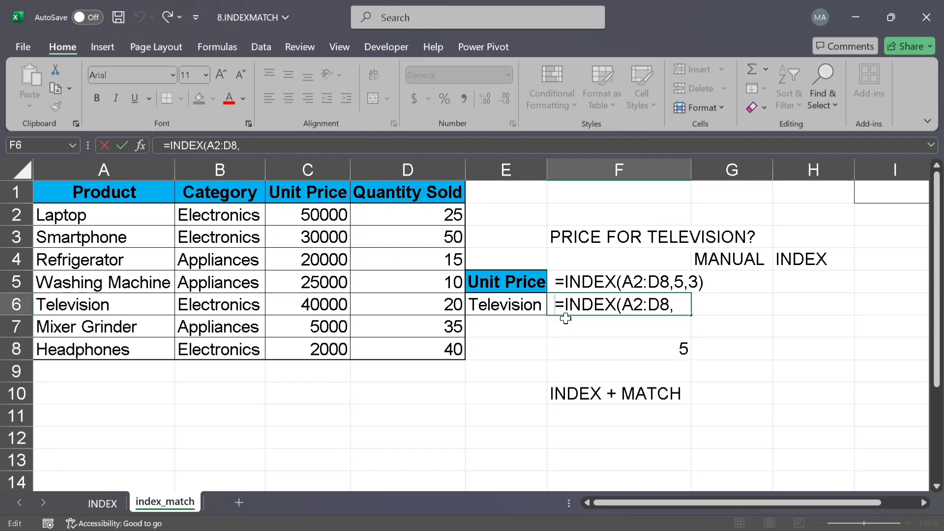
pyautogui.press('F2')
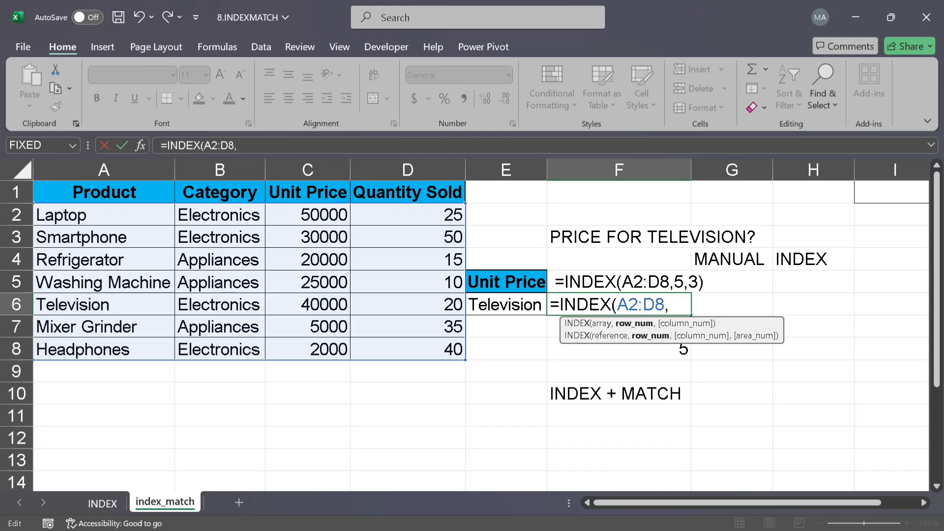
pyautogui.write('MAY')
pyautogui.press('BackSpace')
pyautogui.press('Num_Lock')
pyautogui.write('T')
pyautogui.press('Tab')
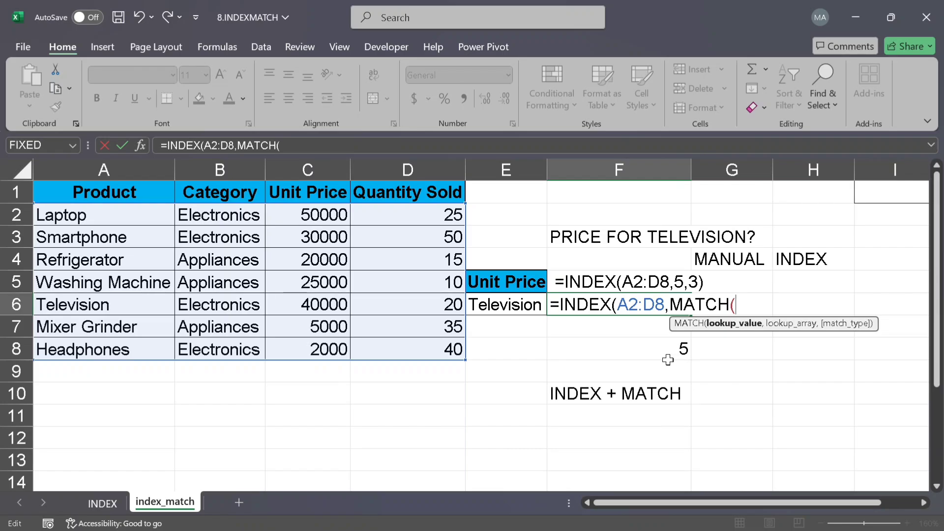
pyautogui.press('Num_Lock')
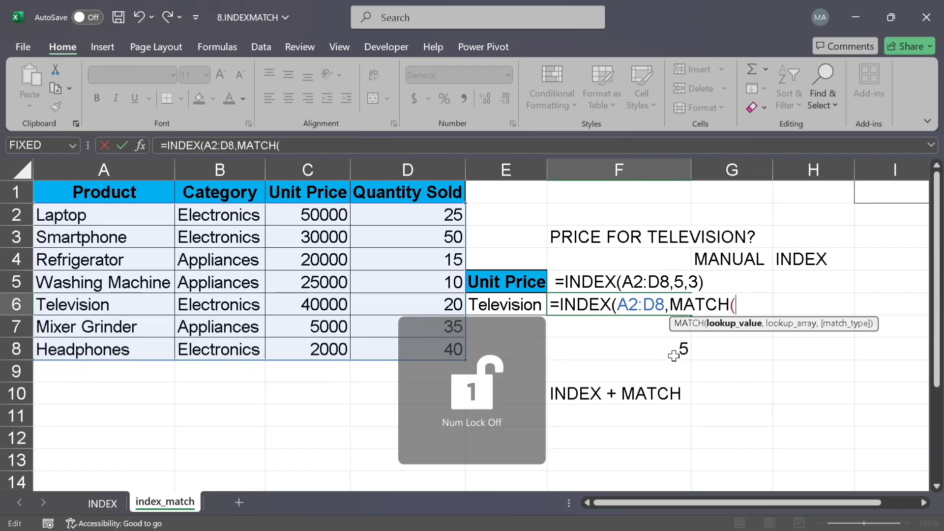
# Complete the row argument in F6 as MATCH(E6,A2:A8,0), add a comma, and store the unfinished formula as text with a leading space.
pyautogui.click(512, 304)
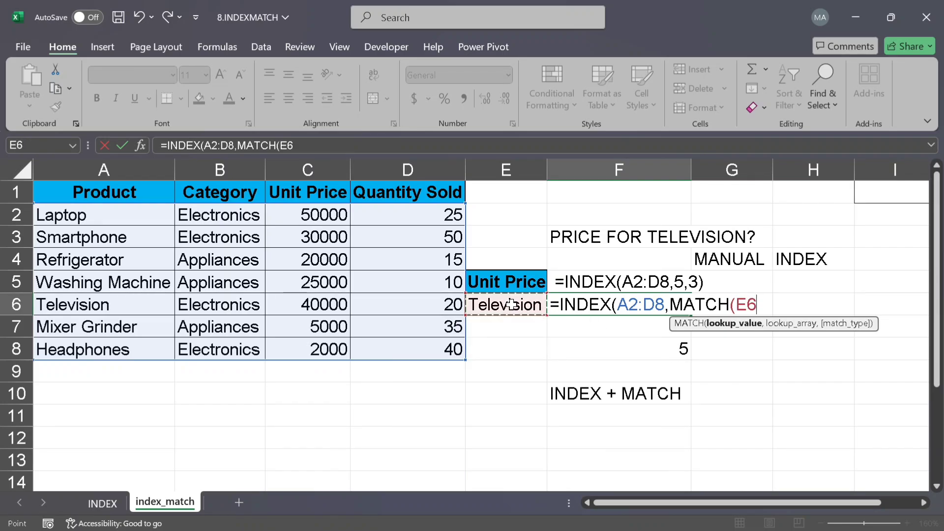
pyautogui.write(',')
pyautogui.moveTo(109, 213); pyautogui.dragTo(107, 351)
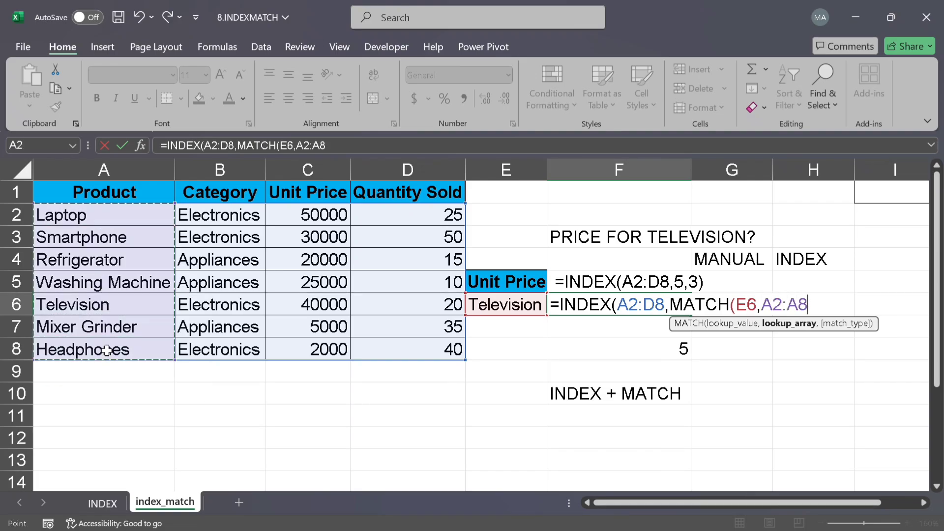
pyautogui.write(',')
pyautogui.press('Down')
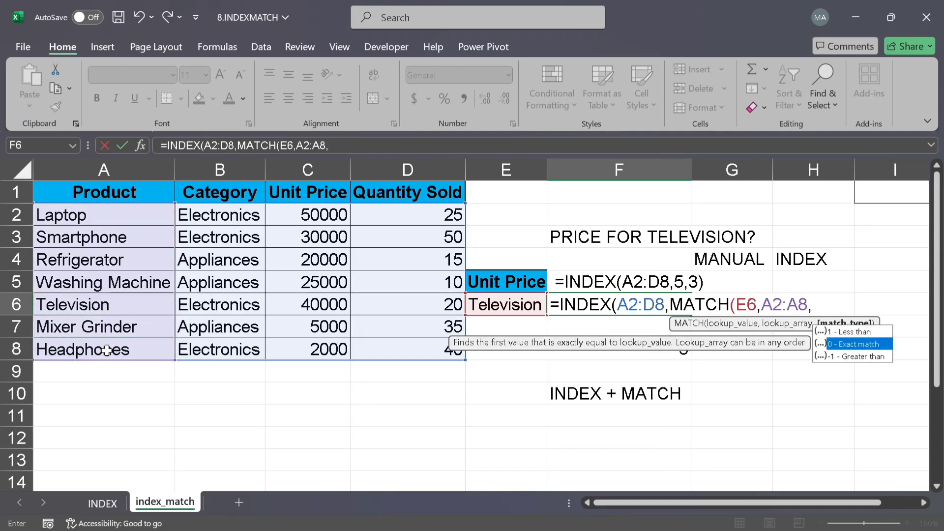
pyautogui.press('Tab')
pyautogui.write(')')
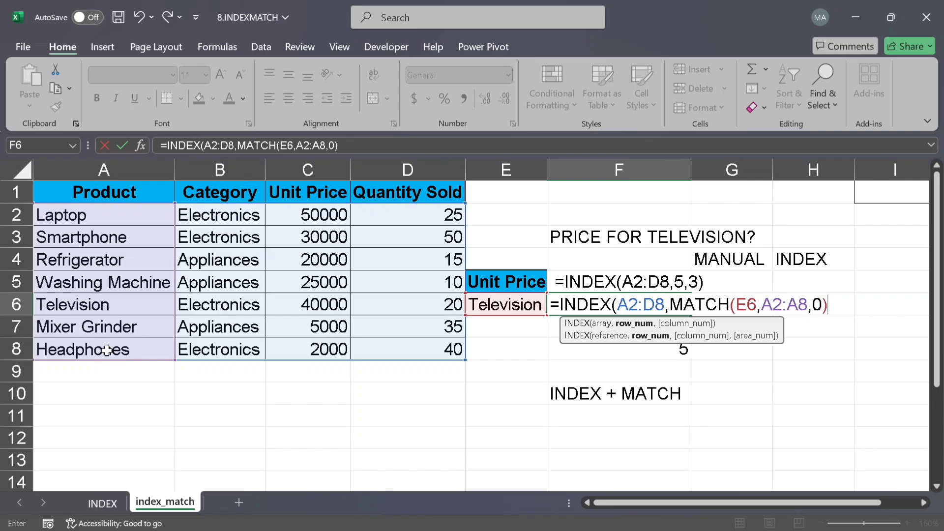
pyautogui.write(',')
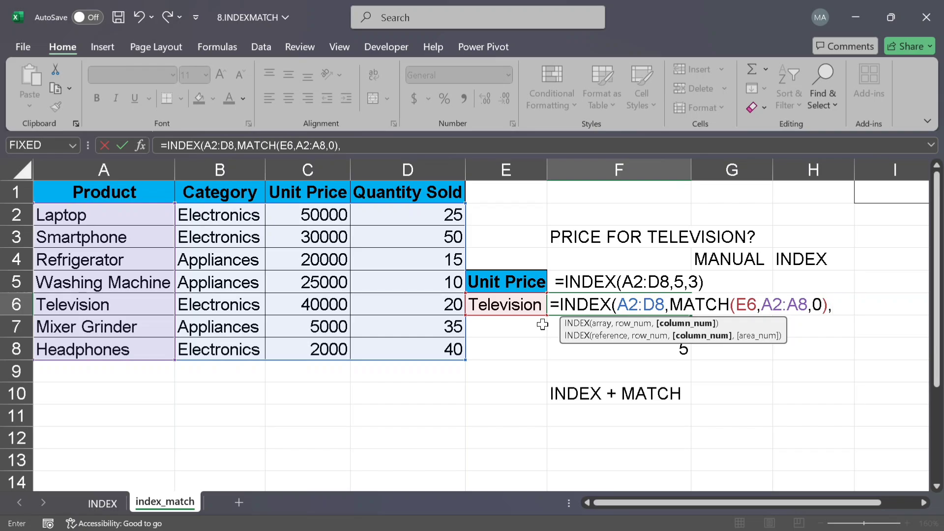
pyautogui.press('Home')
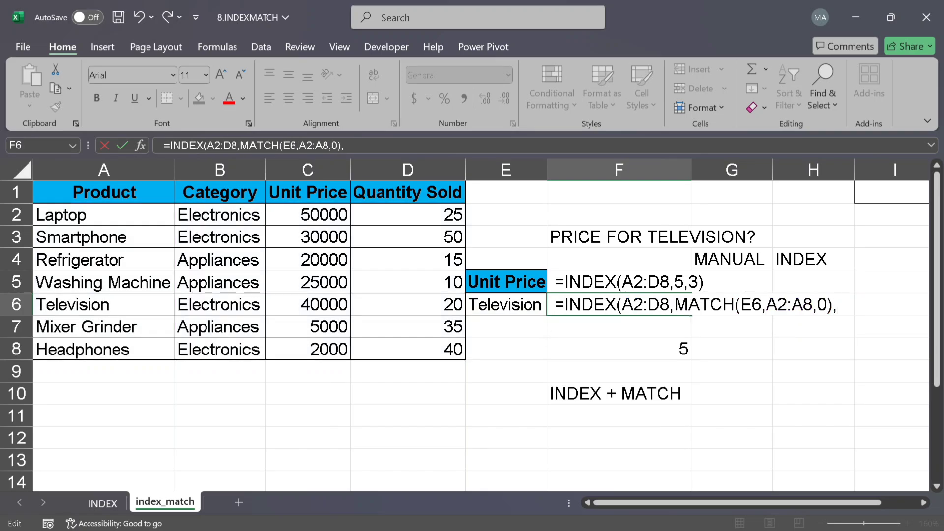
pyautogui.click(631, 353)
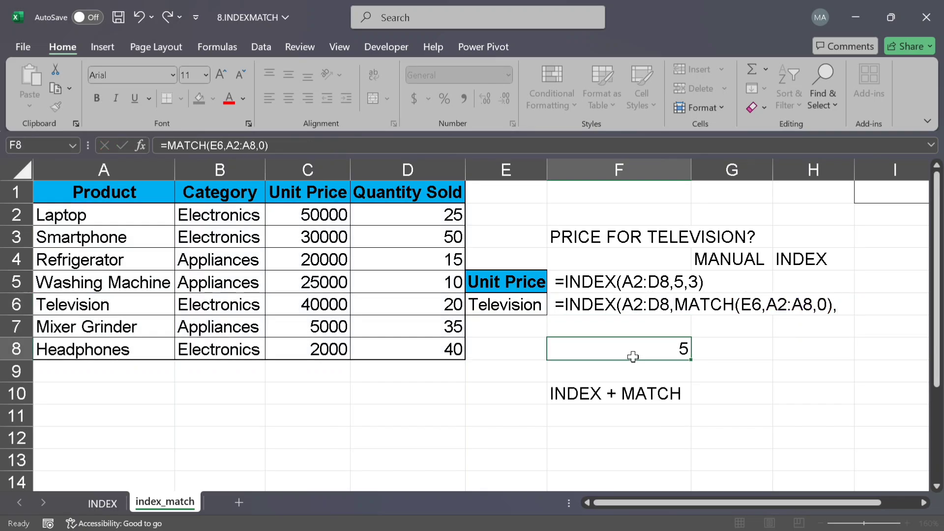
pyautogui.click(525, 346)
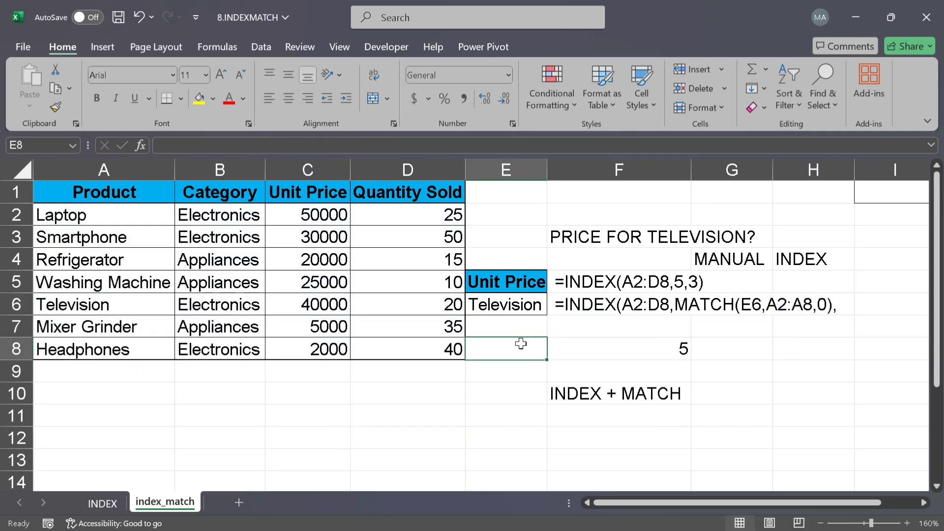
pyautogui.click(598, 380)
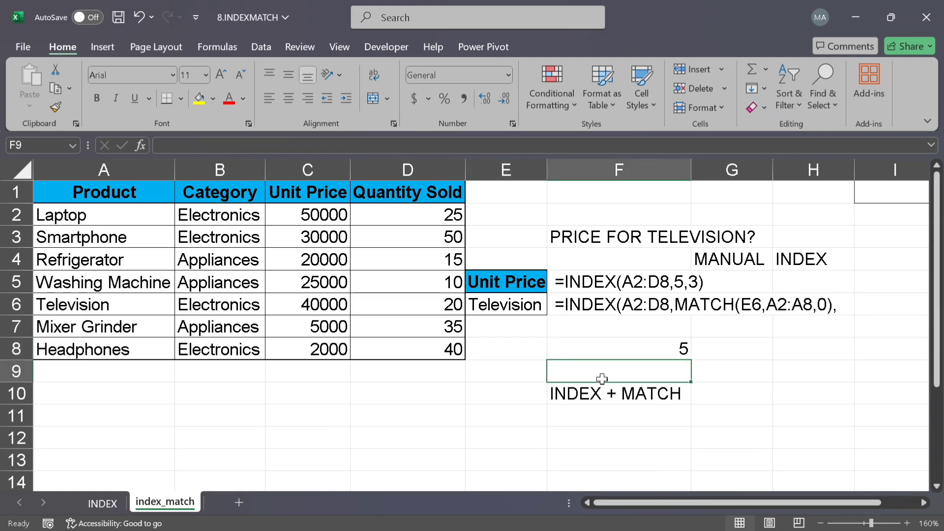
pyautogui.press('Up')
pyautogui.press('Up')
pyautogui.press('Up')
pyautogui.press('Up')
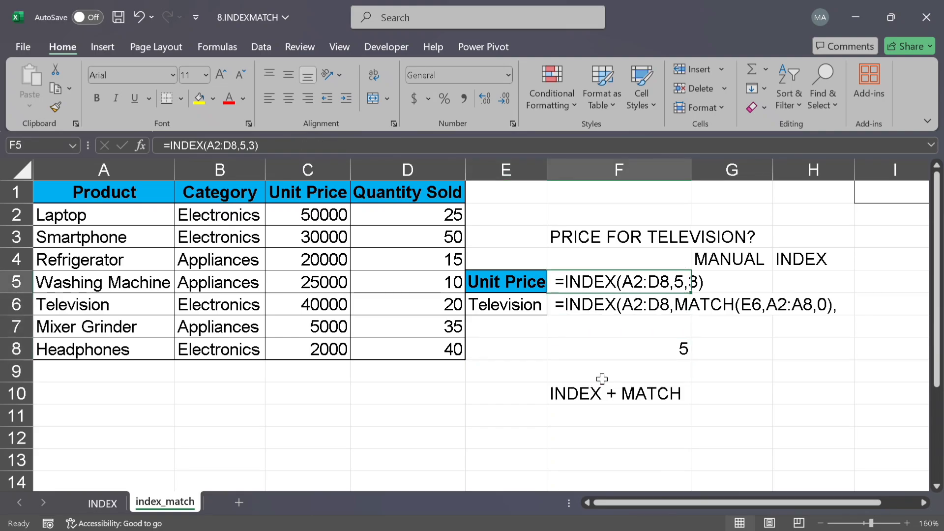
pyautogui.click(712, 330)
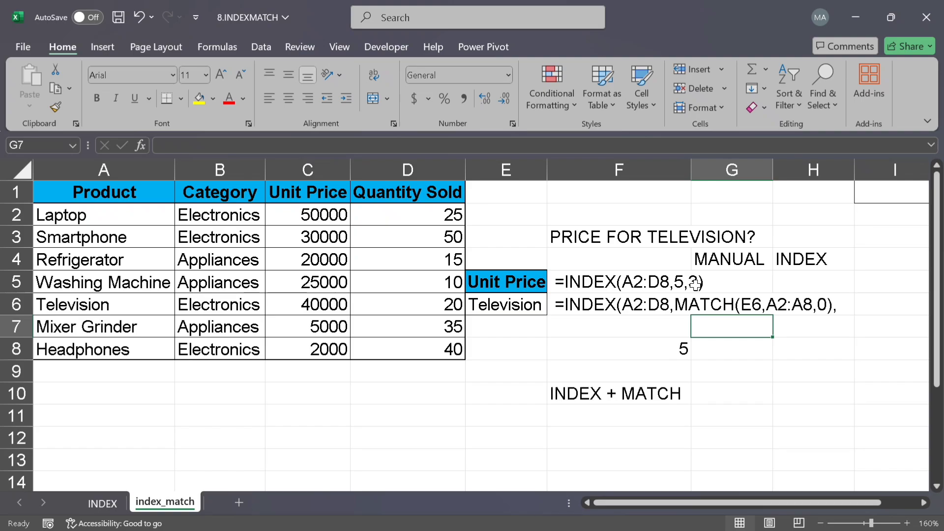
# Enter =MATCH(E5,A1:D1,0) in F9 to find the Unit Price column position with an exact match.
pyautogui.click(640, 366)
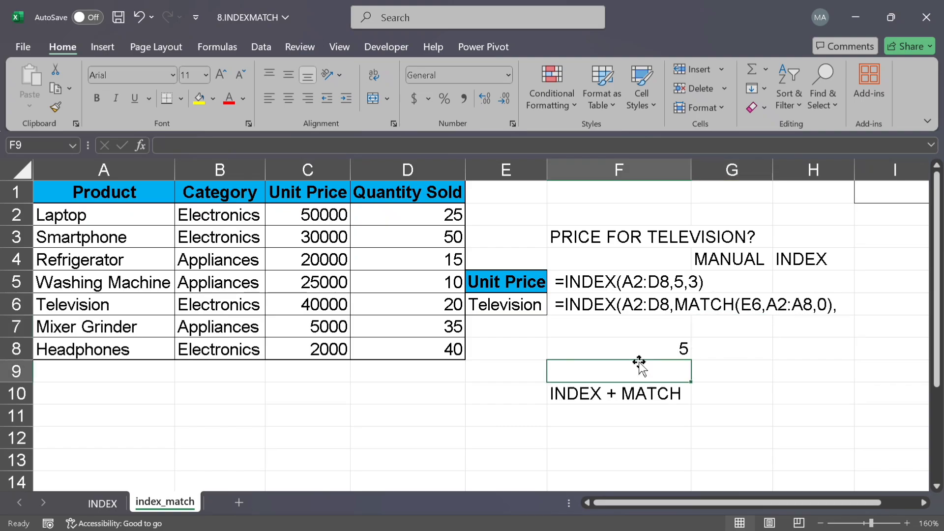
pyautogui.write('=MATCH(')
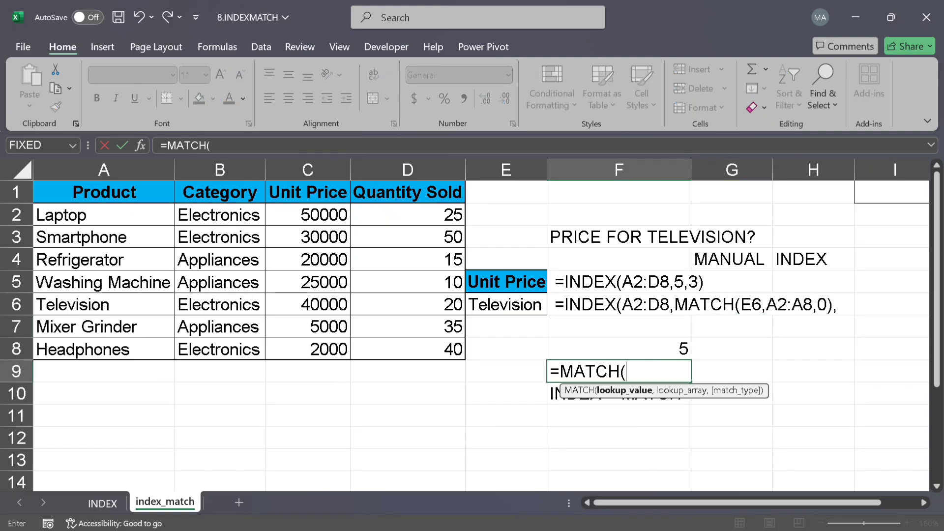
pyautogui.click(504, 282)
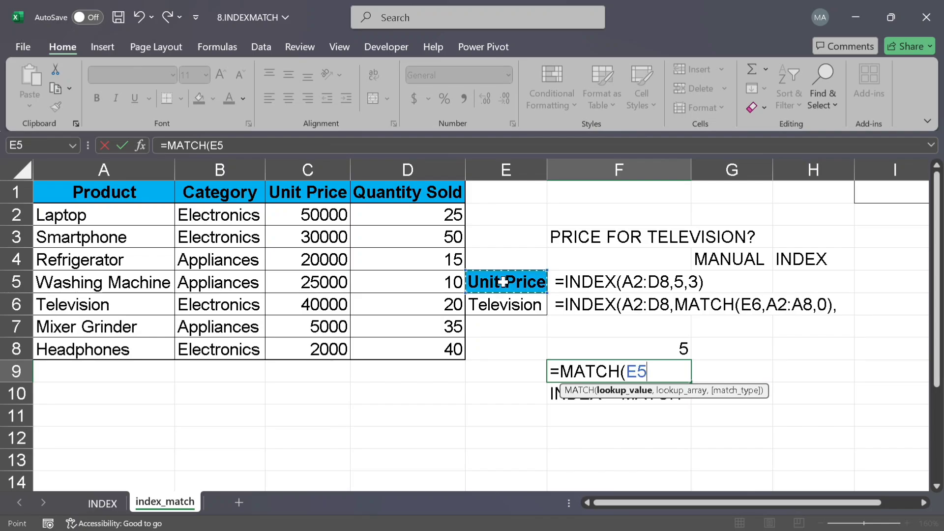
pyautogui.write(',')
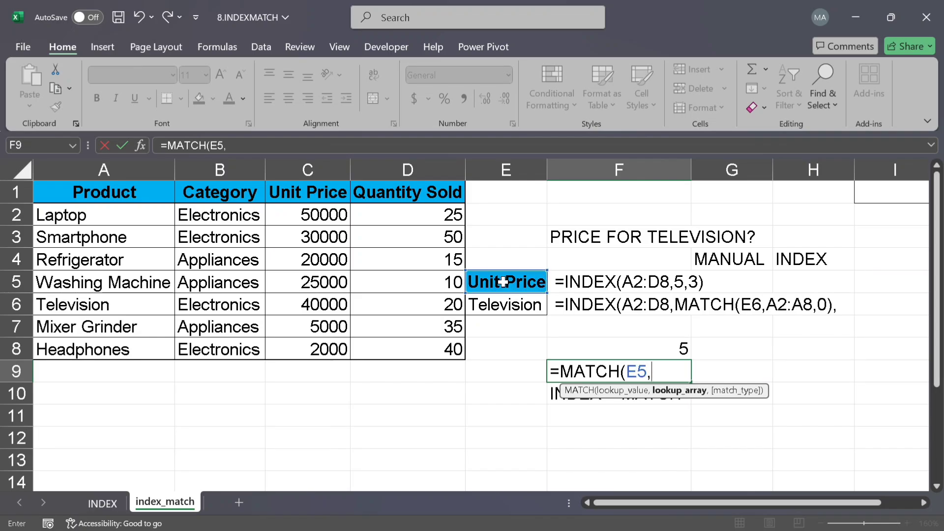
pyautogui.moveTo(126, 191); pyautogui.dragTo(417, 196)
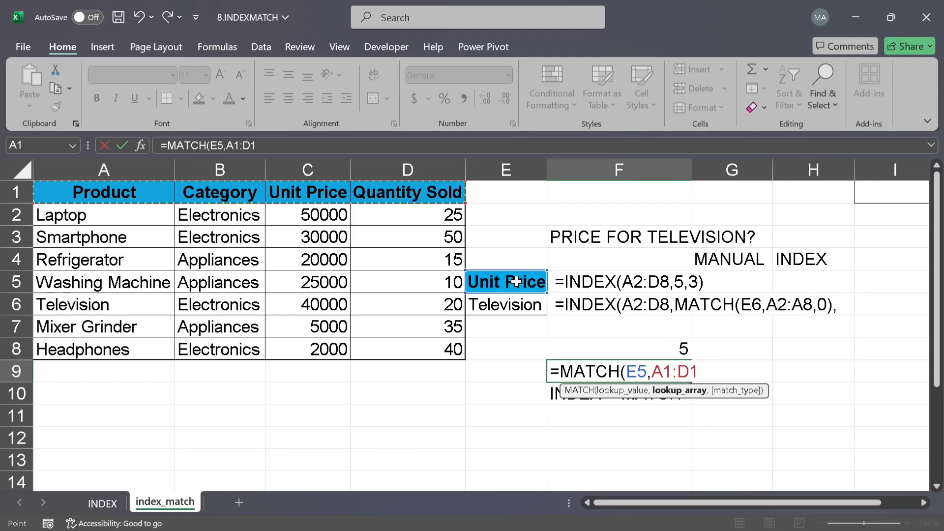
pyautogui.write(',')
pyautogui.press('Down')
pyautogui.press('Tab')
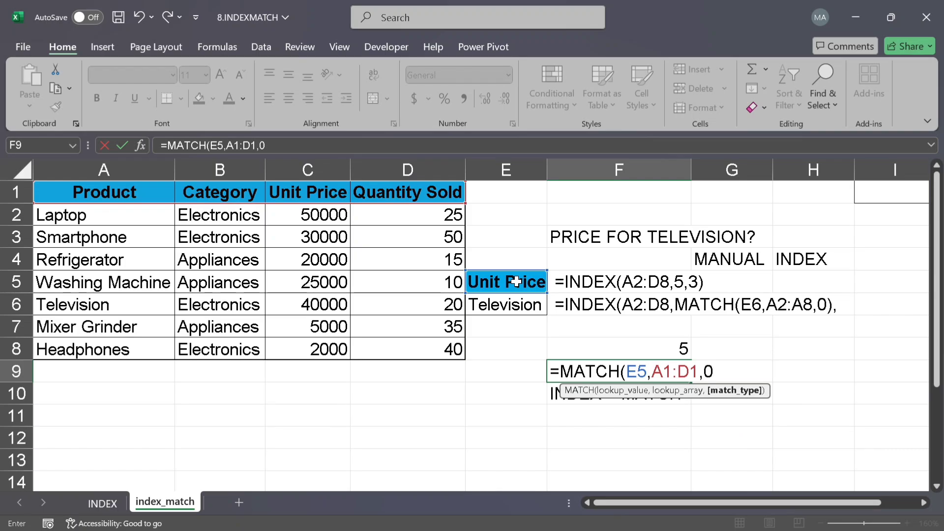
pyautogui.write(')')
pyautogui.press('Return')
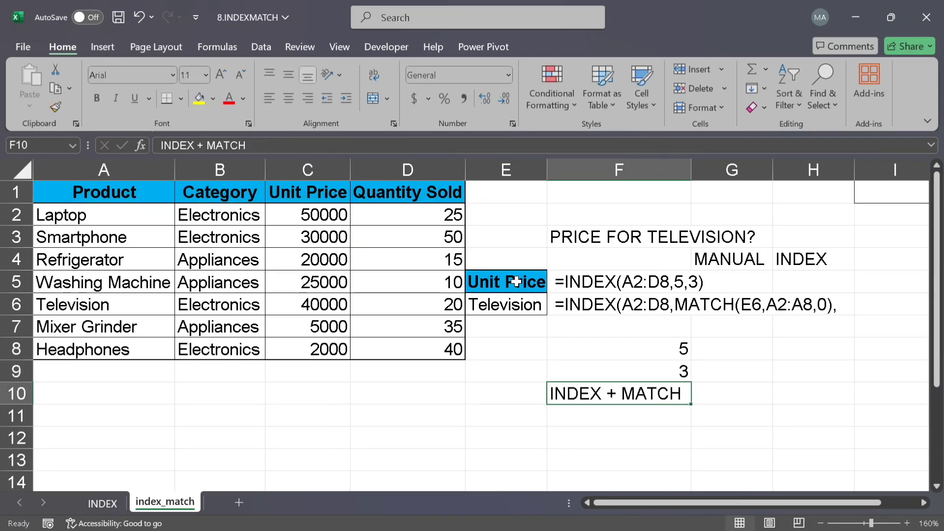
# Copy the MATCH(E5,A1:D1,0) expression from the formula in F9 without its equals sign, leaving the cell unedited.
pyautogui.press('Up')
pyautogui.press('F2')
pyautogui.press('Left')
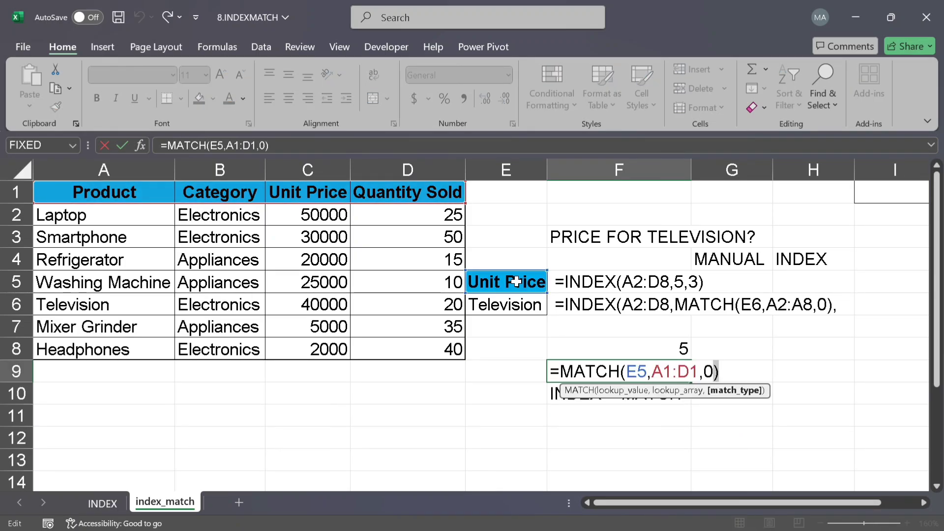
pyautogui.hotkey('shift', 'Left')
pyautogui.press('End')
pyautogui.hotkey('shift', 'Home')
pyautogui.hotkey('shift', 'Right')
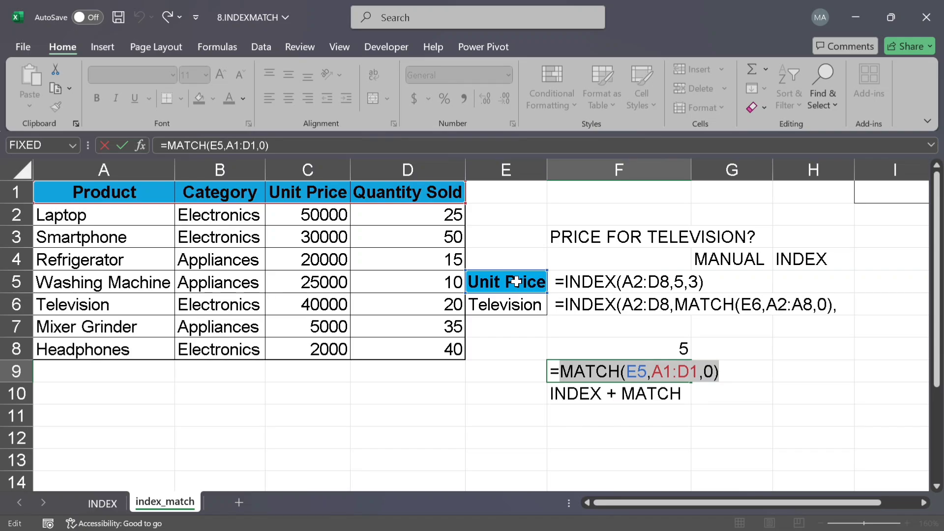
pyautogui.hotkey('ctrl', 'c')
pyautogui.press('Escape')
# Reactivate the unfinished INDEX formula in F6 by removing its leading space.
pyautogui.press('Up')
pyautogui.press('Up')
pyautogui.press('Up')
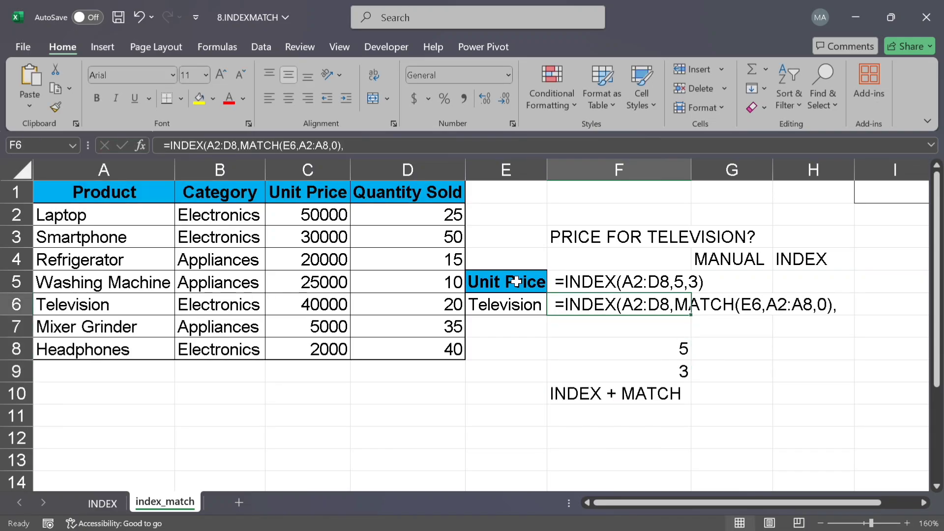
pyautogui.press('F2')
pyautogui.press('Left')
pyautogui.press('Left')
pyautogui.press('Left')
pyautogui.press('Left')
pyautogui.press('Left')
pyautogui.press('Left')
pyautogui.press('Left')
pyautogui.press('Left')
pyautogui.press('Left')
pyautogui.press('Left')
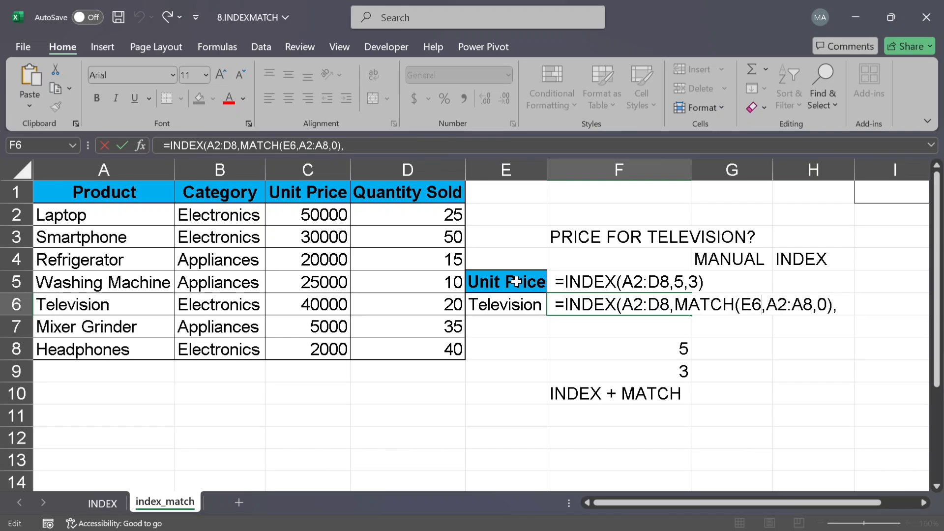
pyautogui.press('Left')
pyautogui.press('Left')
pyautogui.press('Left')
pyautogui.press('Left')
pyautogui.press('Left')
pyautogui.press('Left')
pyautogui.press('Left')
pyautogui.press('Left')
pyautogui.press('Right')
pyautogui.press('BackSpace')
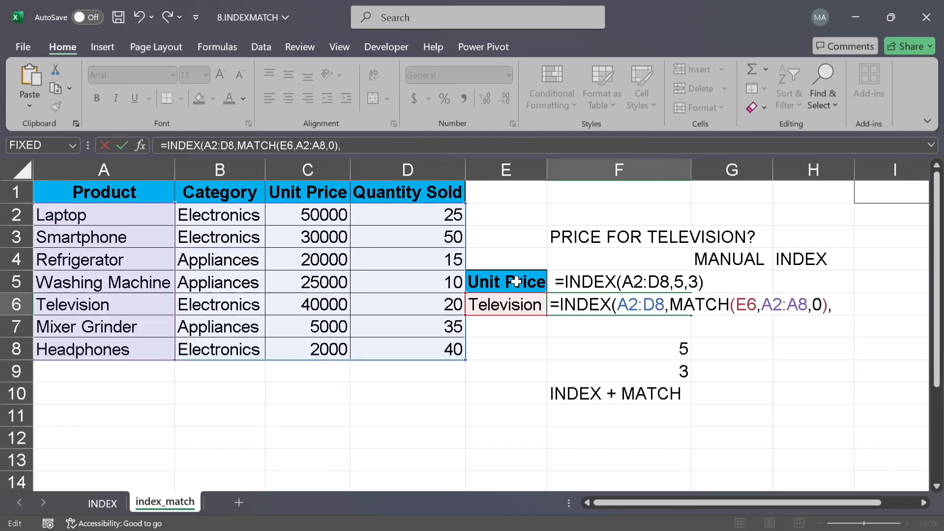
# Paste MATCH(E5,A1:D1,0) as the column argument in F6, close the INDEX formula and enter it.
pyautogui.press('Right')
pyautogui.press('Right')
pyautogui.press('Right')
pyautogui.press('Right')
pyautogui.press('Right')
pyautogui.press('Right')
pyautogui.press('Right')
pyautogui.press('Right')
pyautogui.press('Right')
pyautogui.press('Right')
pyautogui.press('Right')
pyautogui.press('Right')
pyautogui.press('Right')
pyautogui.press('Right')
pyautogui.press('Right')
pyautogui.press('Right')
pyautogui.press('Right')
pyautogui.press('Right')
pyautogui.press('Right')
pyautogui.press('Right')
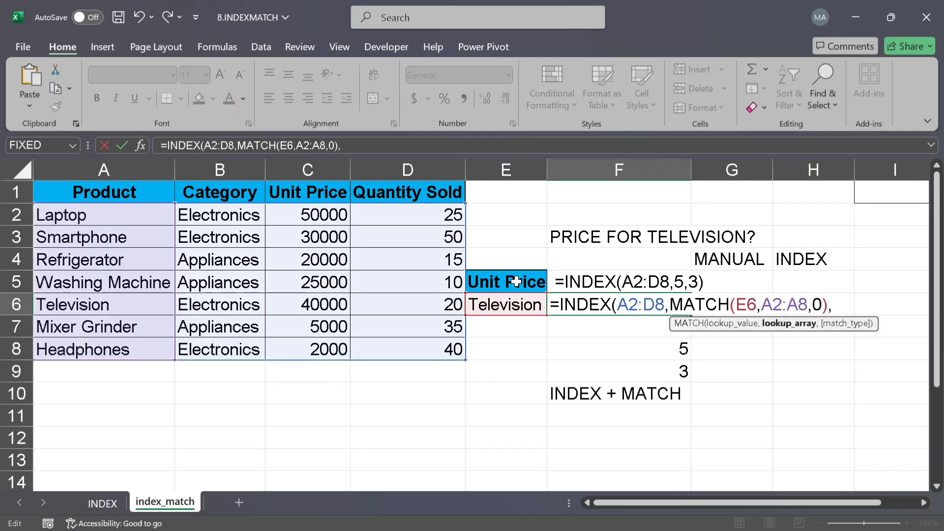
pyautogui.press('Right')
pyautogui.press('Right')
pyautogui.press('Right')
pyautogui.press('Right')
pyautogui.press('Right')
pyautogui.press('Right')
pyautogui.press('Right')
pyautogui.press('Right')
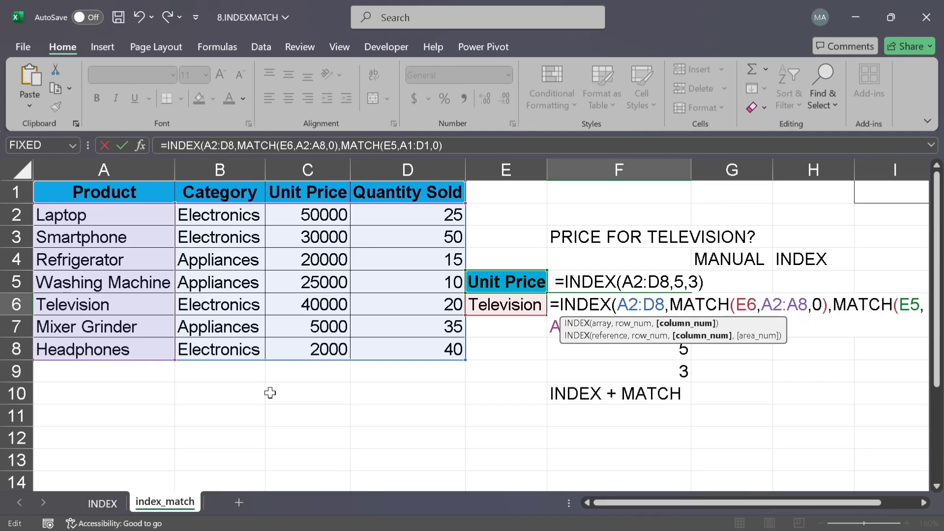
pyautogui.write(',')
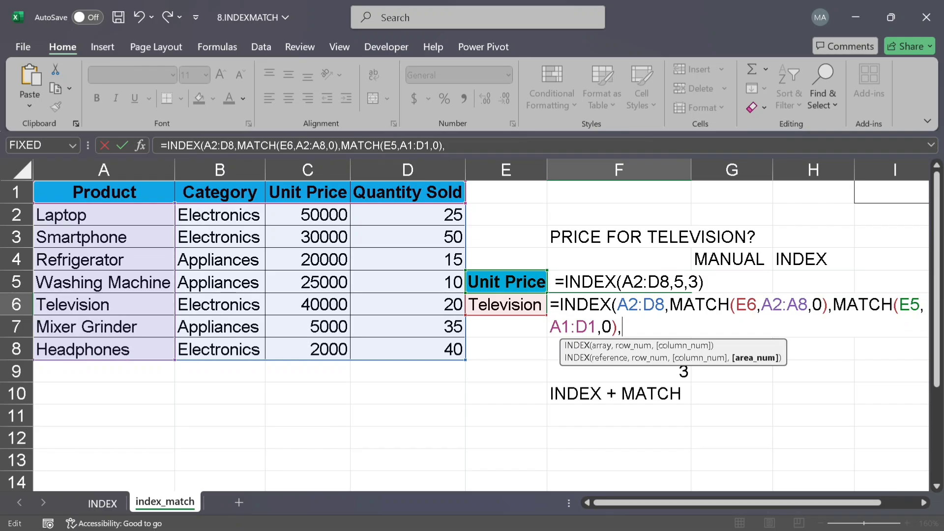
pyautogui.press('BackSpace')
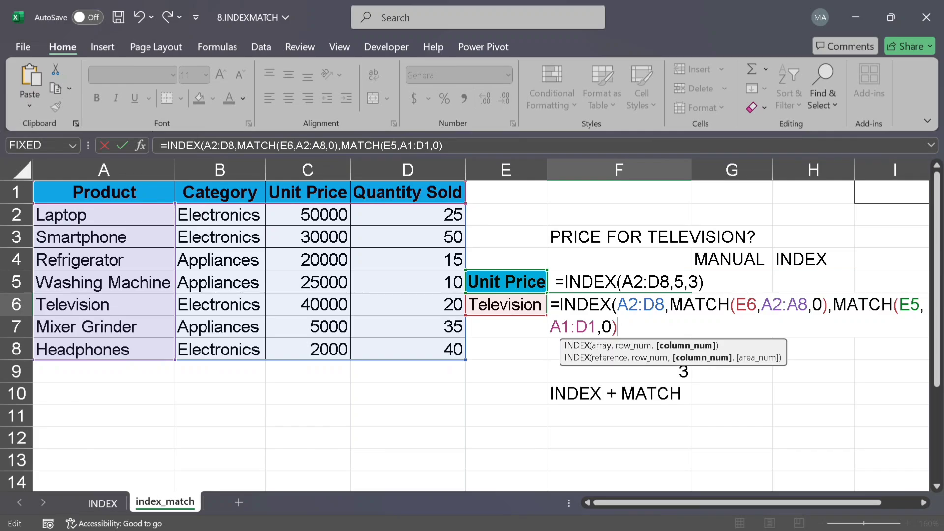
pyautogui.write(')')
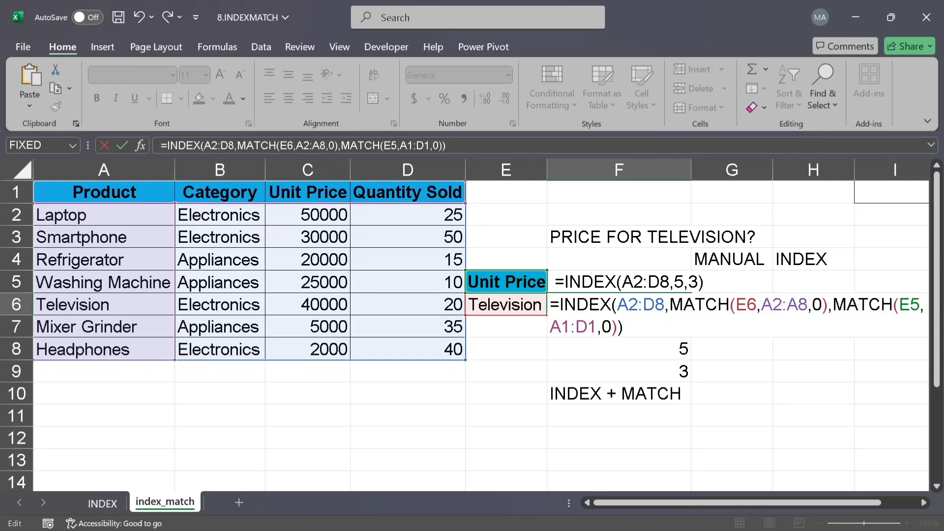
pyautogui.press('Return')
pyautogui.press('Up')
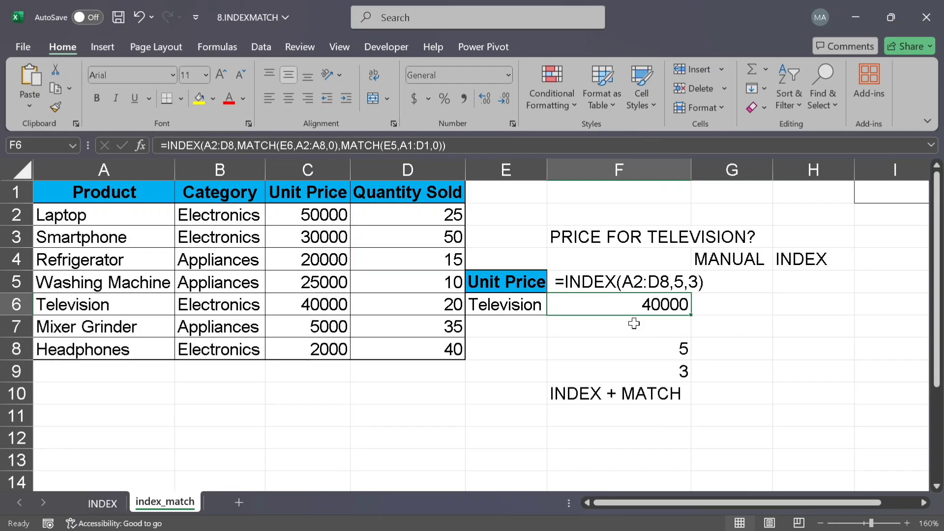
# Test the INDEX and MATCH formula with LAPTOP as the product in E6, and undo the entry.
pyautogui.press('Right')
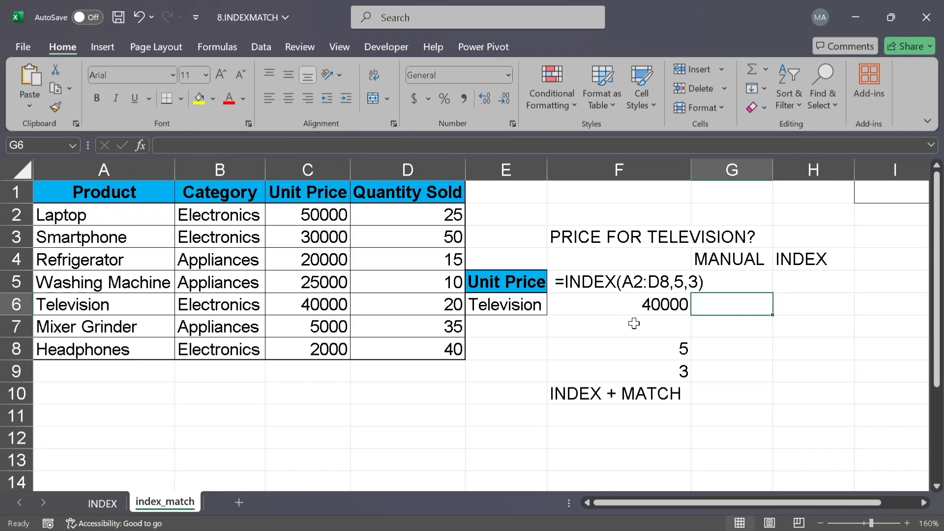
pyautogui.press('Left')
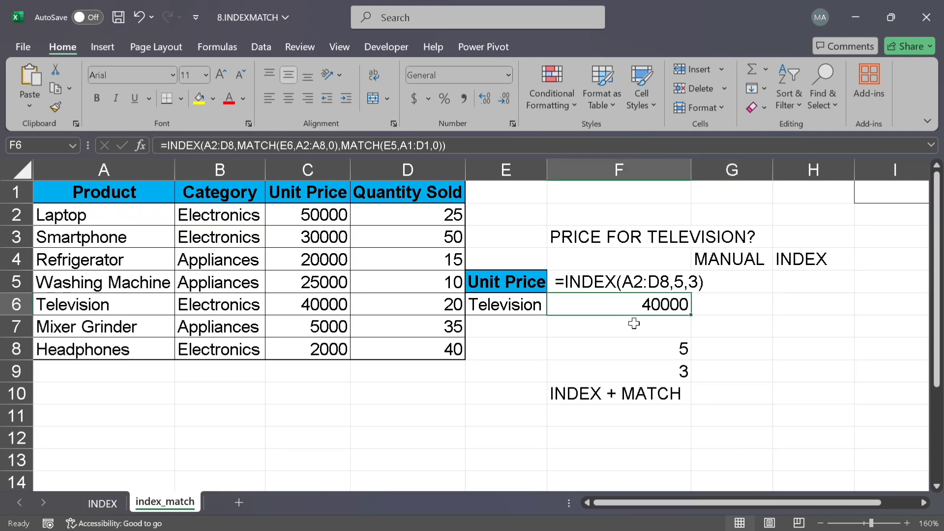
pyautogui.press('Left')
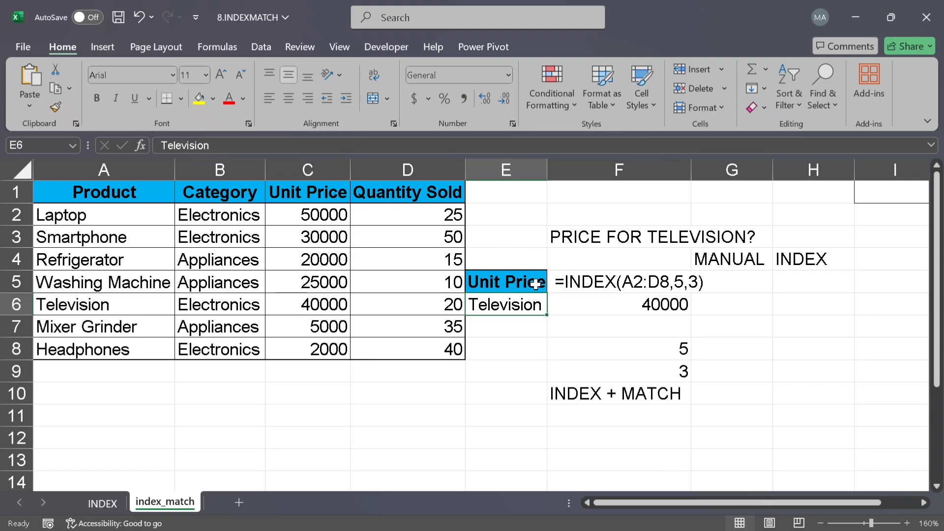
pyautogui.write('LAPTOP')
pyautogui.press('Return')
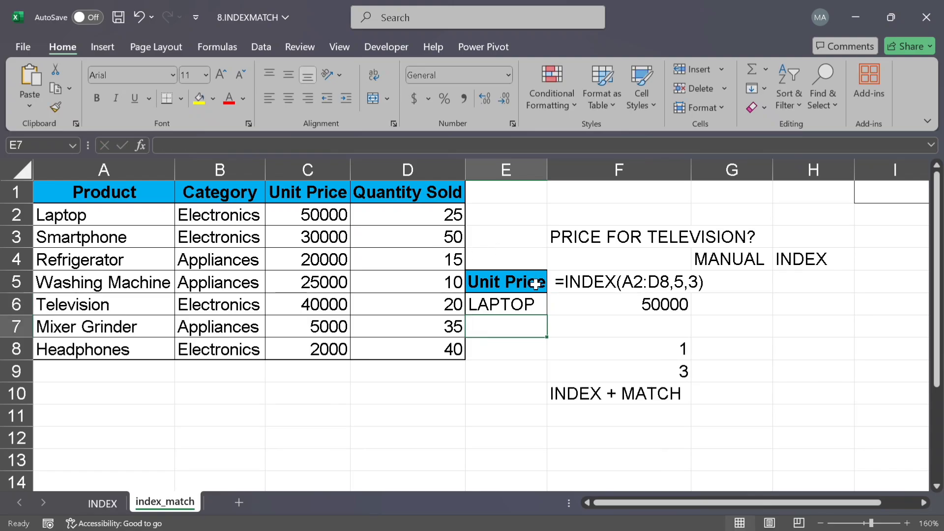
pyautogui.press('Up')
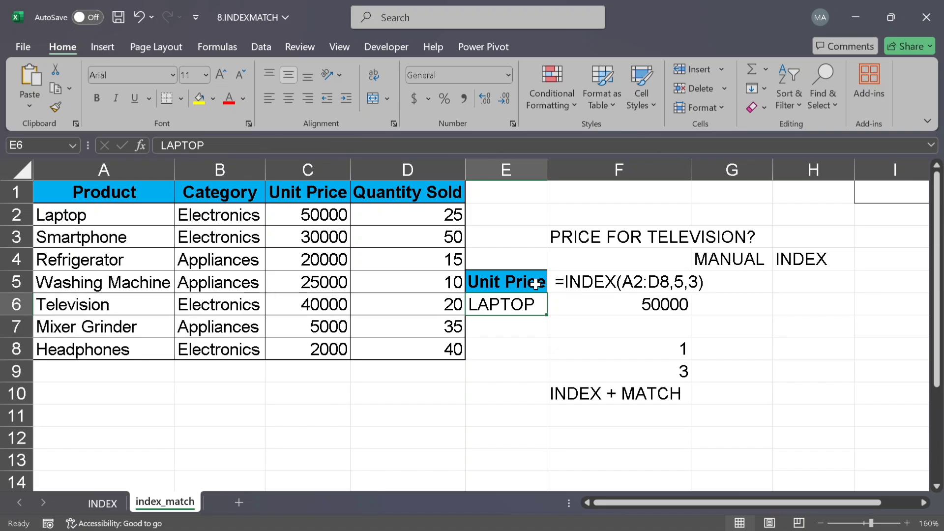
pyautogui.hotkey('ctrl', 'z')
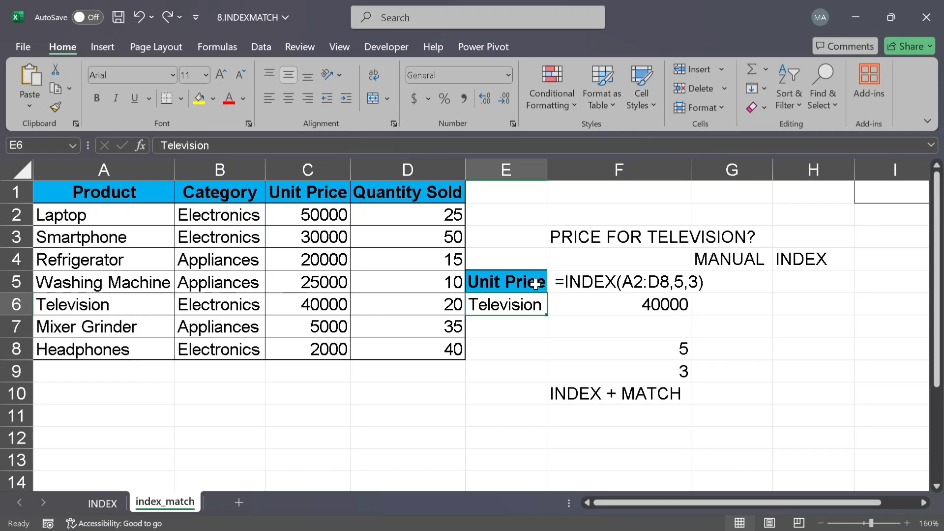
# Test the INDEX and MATCH formula with HEADPHONE as the product in E6, and undo the entry.
pyautogui.write('HEAD')
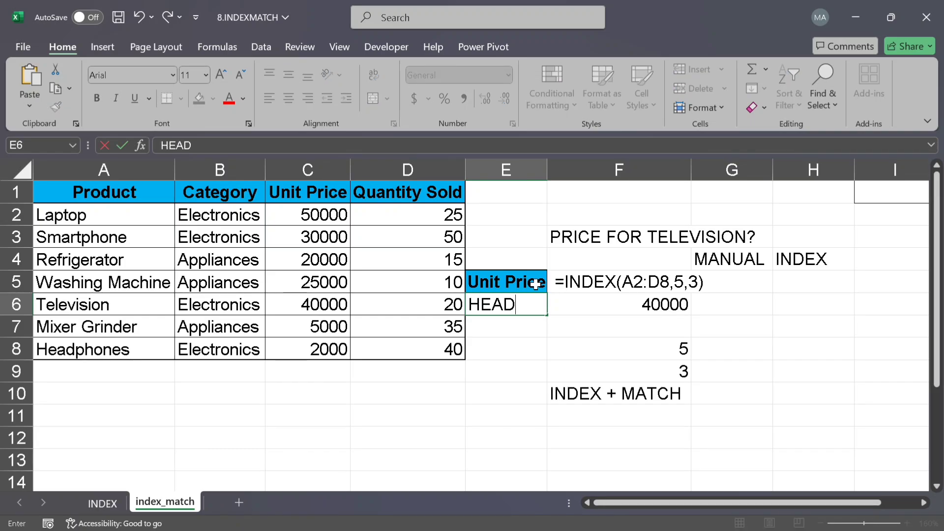
pyautogui.write('PHONE')
pyautogui.press('Return')
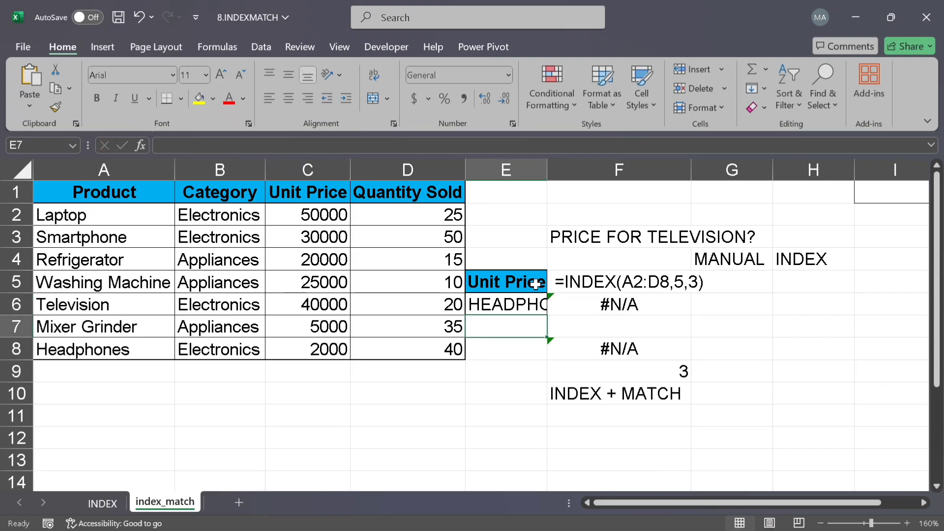
pyautogui.press('Up')
pyautogui.press('Right')
pyautogui.press('Left')
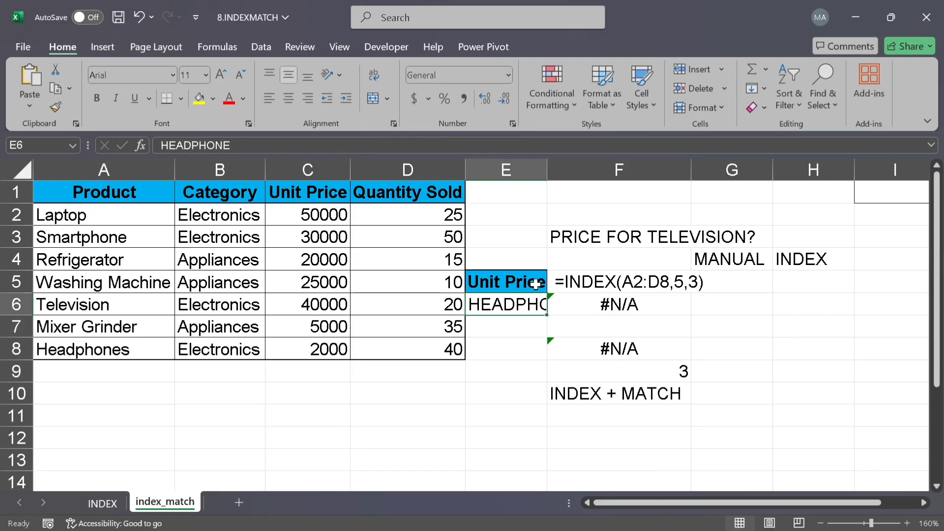
pyautogui.hotkey('ctrl', 'z')
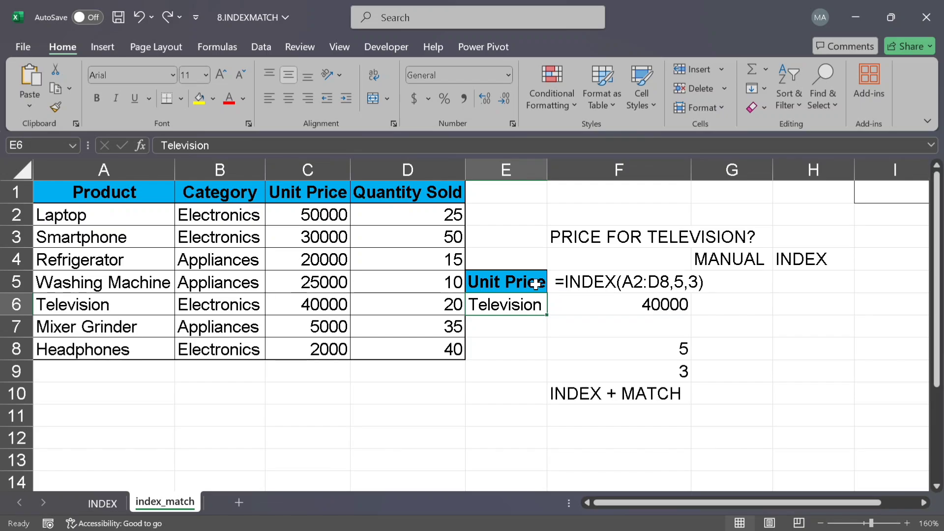
pyautogui.press('Right')
pyautogui.press('Left')
pyautogui.press('Right')
pyautogui.press('Up')
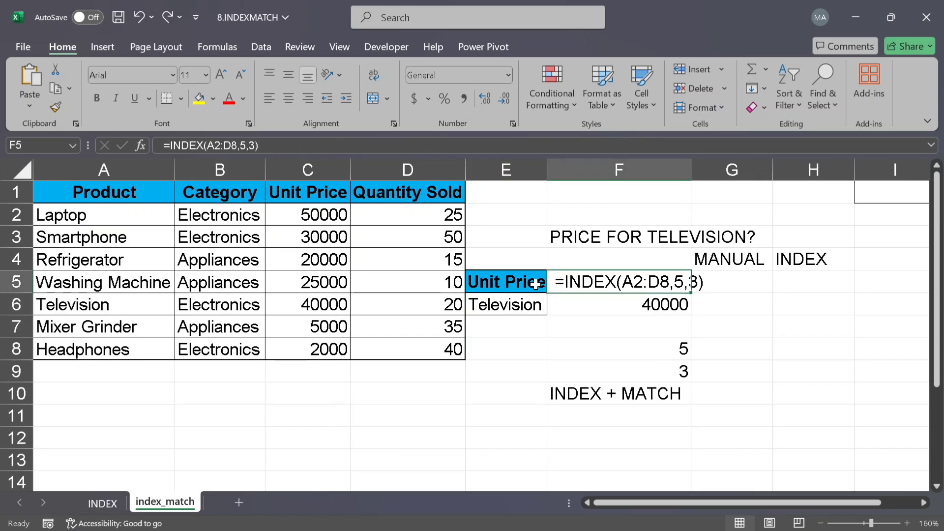
pyautogui.press('Down')
pyautogui.press('Down')
pyautogui.press('Down')
pyautogui.press('Up')
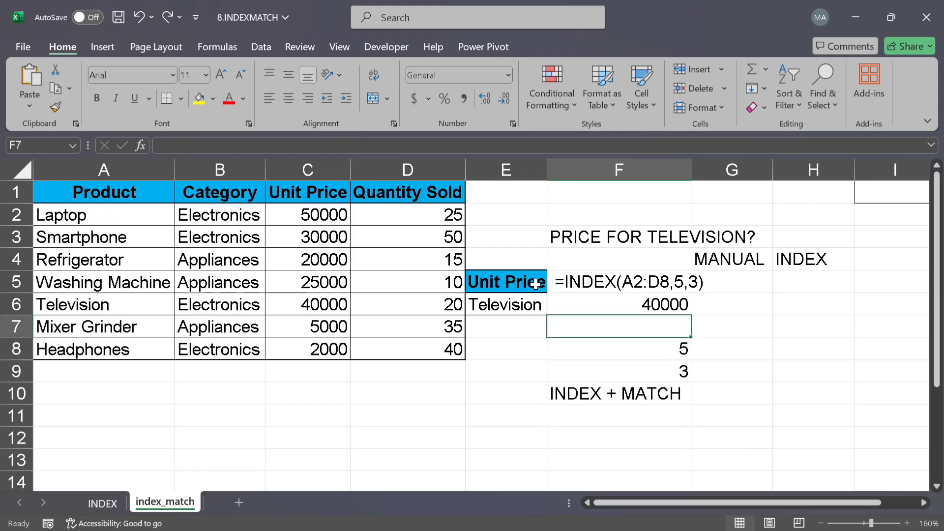
# Label the INDEX and MATCH result with SEMI DYNAMIC in G6.
pyautogui.press('Up')
pyautogui.press('Right')
pyautogui.write('SE')
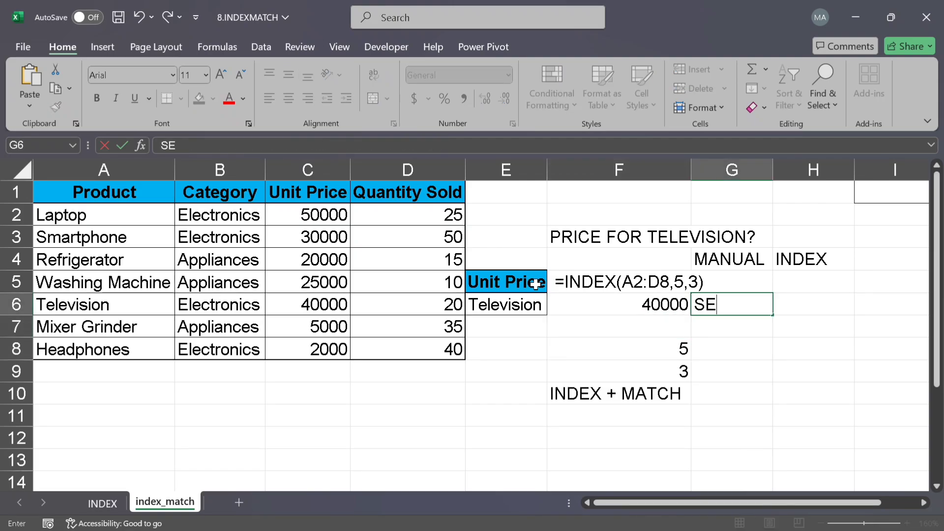
pyautogui.write('MI DYNAMIC')
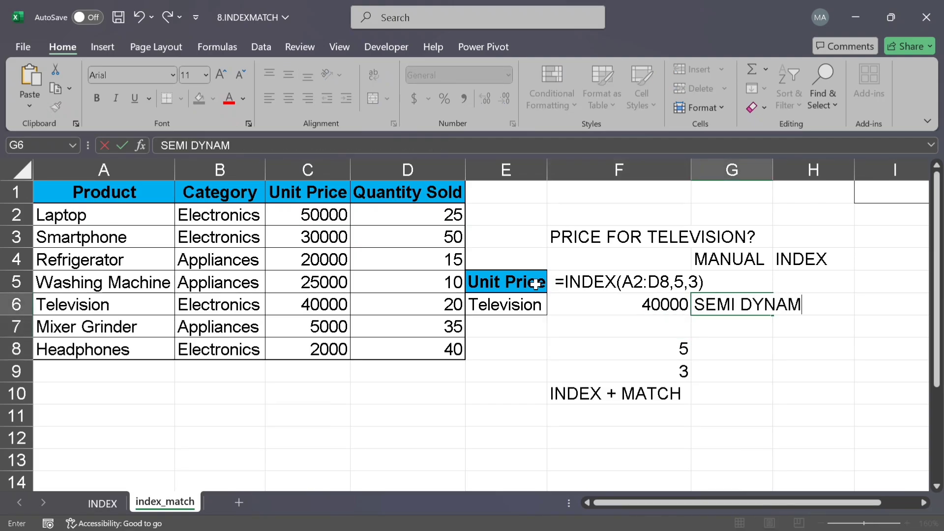
pyautogui.press('Return')
pyautogui.press('Up')
pyautogui.press('Left')
pyautogui.press('Left')
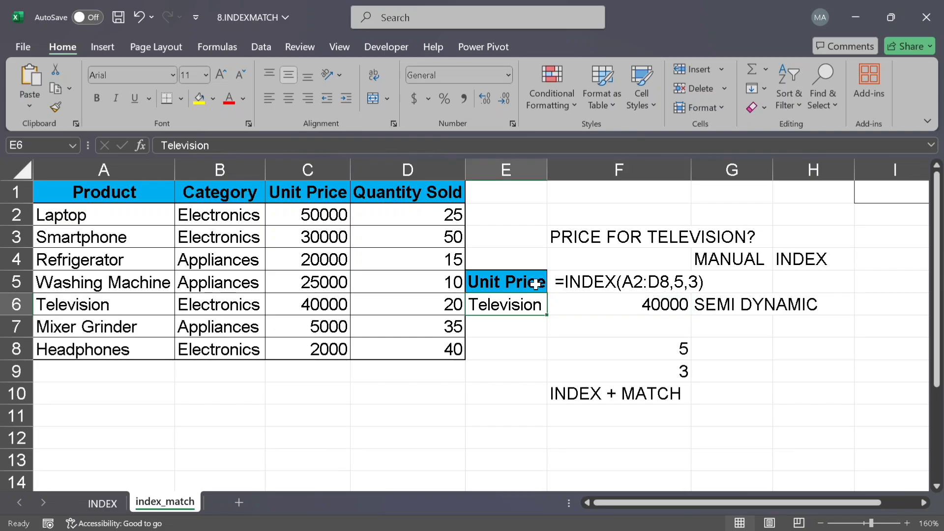
pyautogui.press('Up')
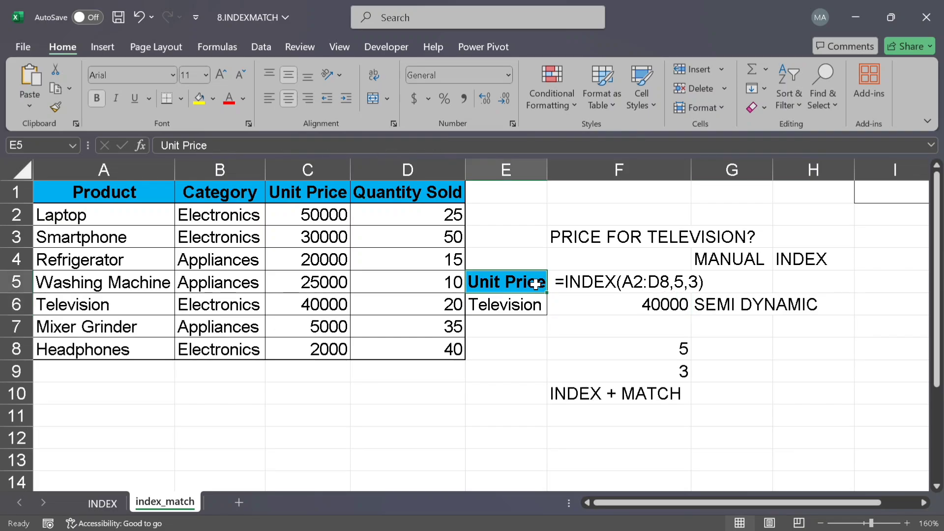
pyautogui.click(505, 303)
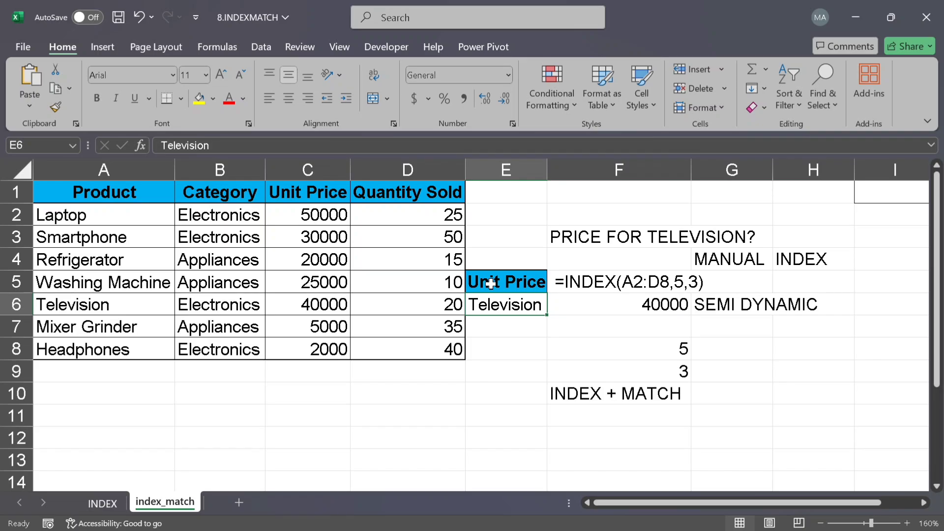
pyautogui.click(254, 43)
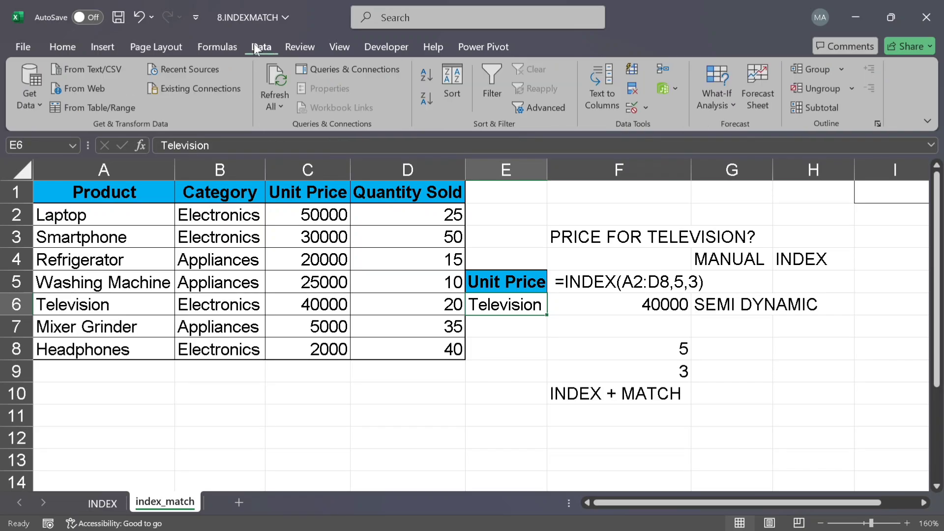
pyautogui.moveTo(512, 344); pyautogui.dragTo(508, 304)
pyautogui.click(509, 303)
pyautogui.press('alt')
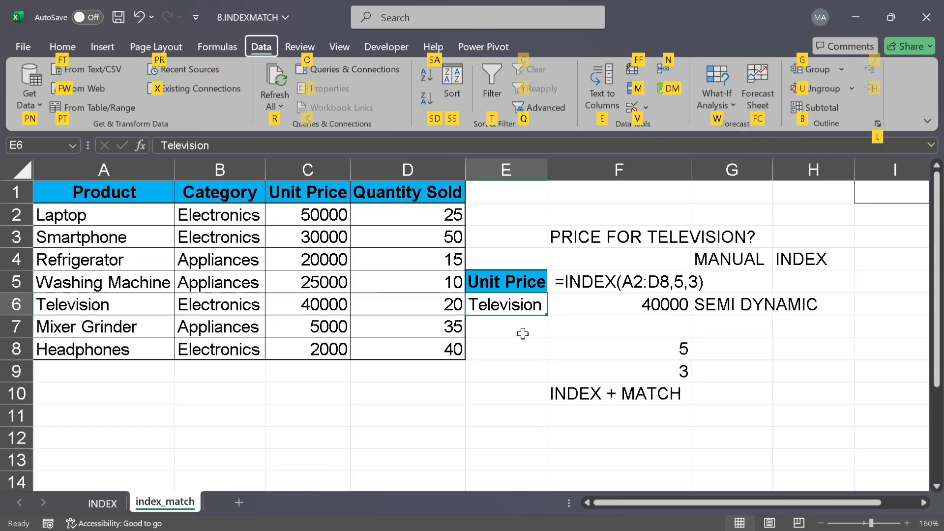
pyautogui.press('v')
pyautogui.press('v')
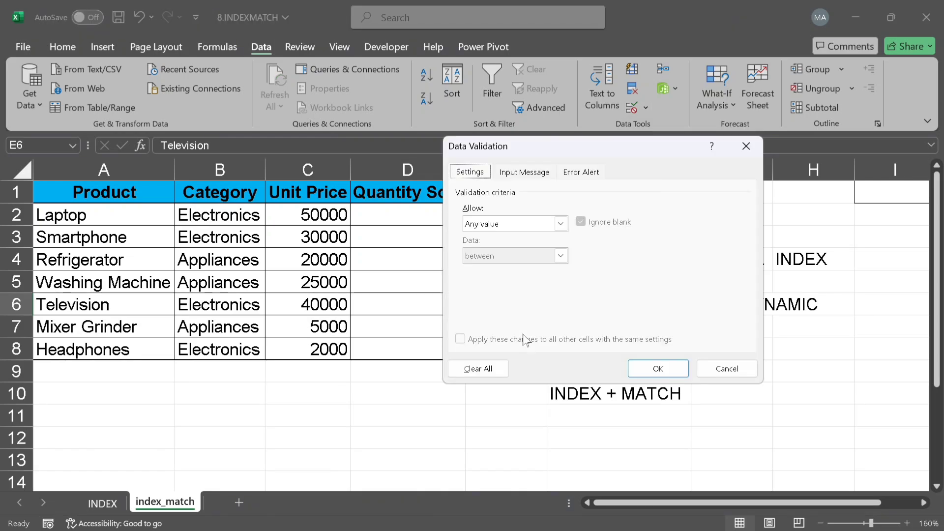
pyautogui.press('Escape')
# Enter the notes DATA VALIDATION in B10 and ALT + A+ V+ V in B11.
pyautogui.press('Down')
pyautogui.press('Down')
pyautogui.press('Down')
pyautogui.press('Down')
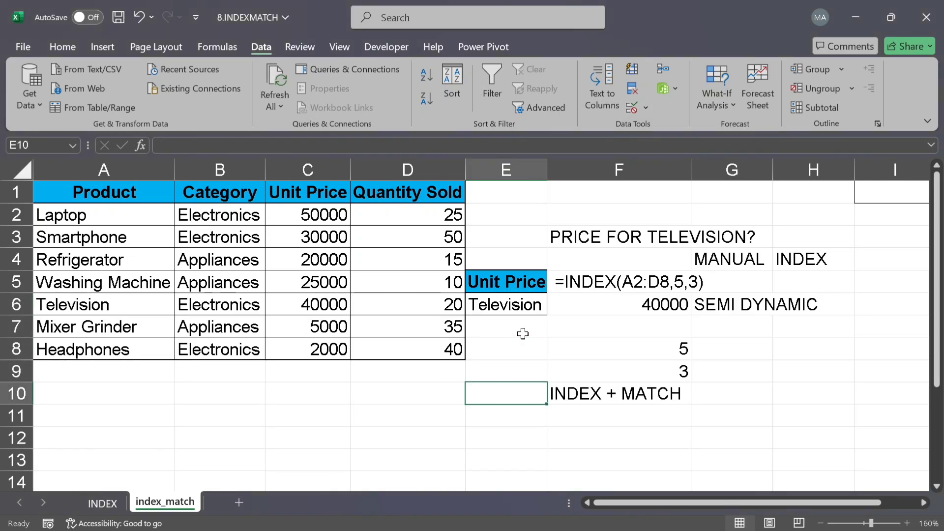
pyautogui.press('Left')
pyautogui.press('Left')
pyautogui.press('Left')
pyautogui.write('DATA VA')
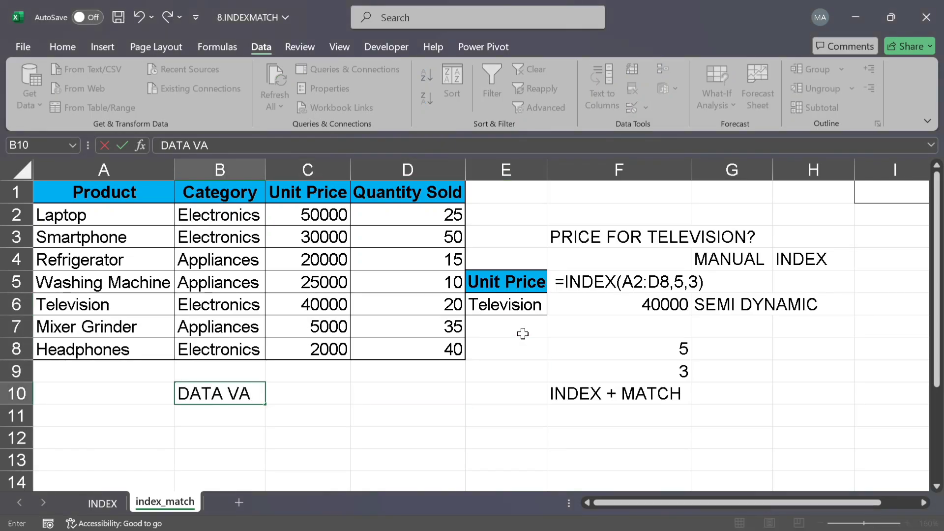
pyautogui.write('LIDATION')
pyautogui.press('Return')
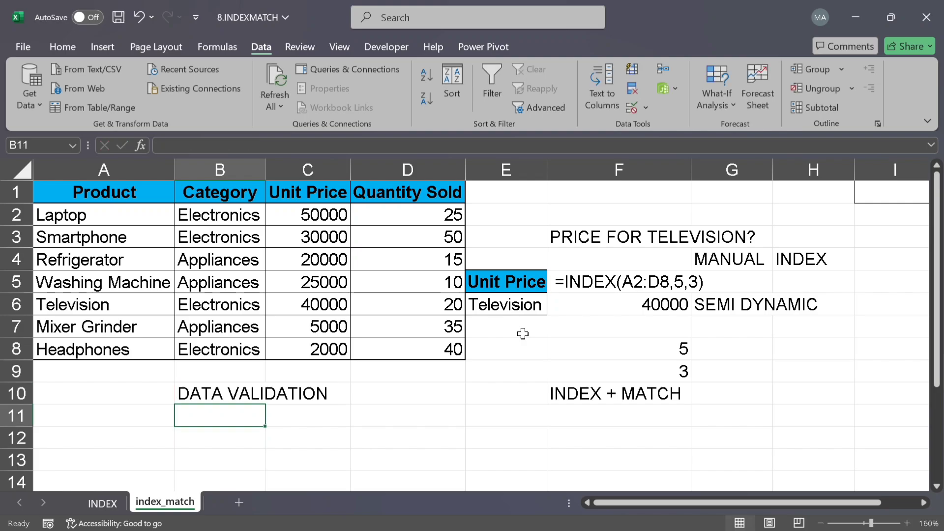
pyautogui.write('ALT + A+ ')
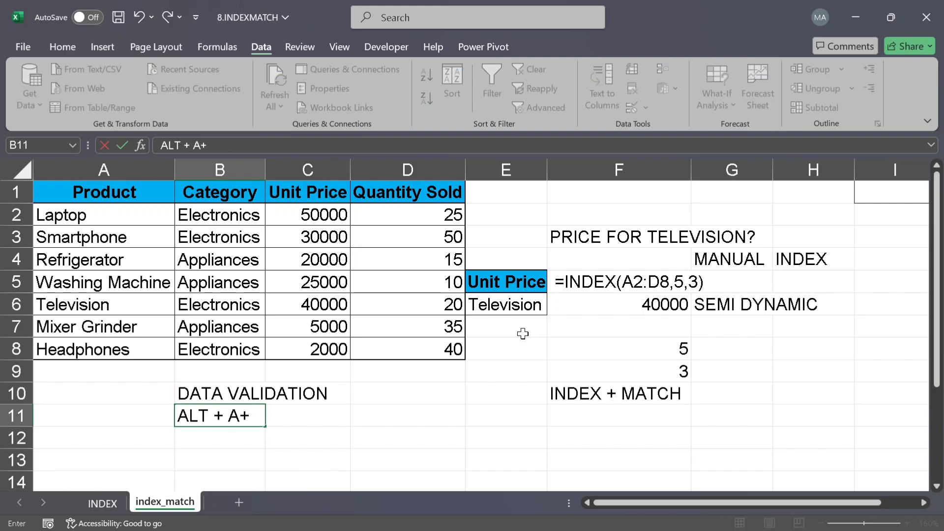
pyautogui.write('V+ V')
pyautogui.press('Return')
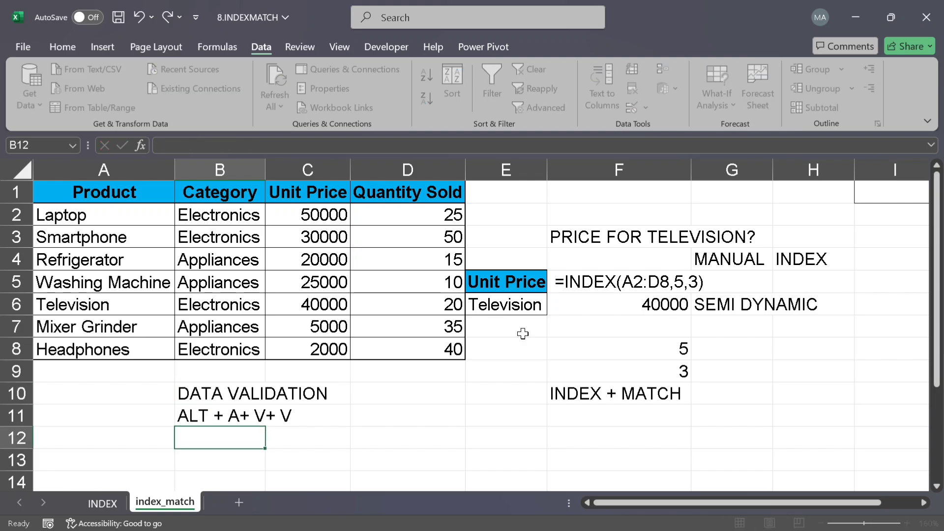
# Add a List data validation to the product cell E6 with the product names in A2:A8 as its source.
pyautogui.press('Up')
pyautogui.press('Up')
pyautogui.press('Up')
pyautogui.press('Up')
pyautogui.press('Up')
pyautogui.press('Up')
pyautogui.press('Right')
pyautogui.press('Right')
pyautogui.press('Right')
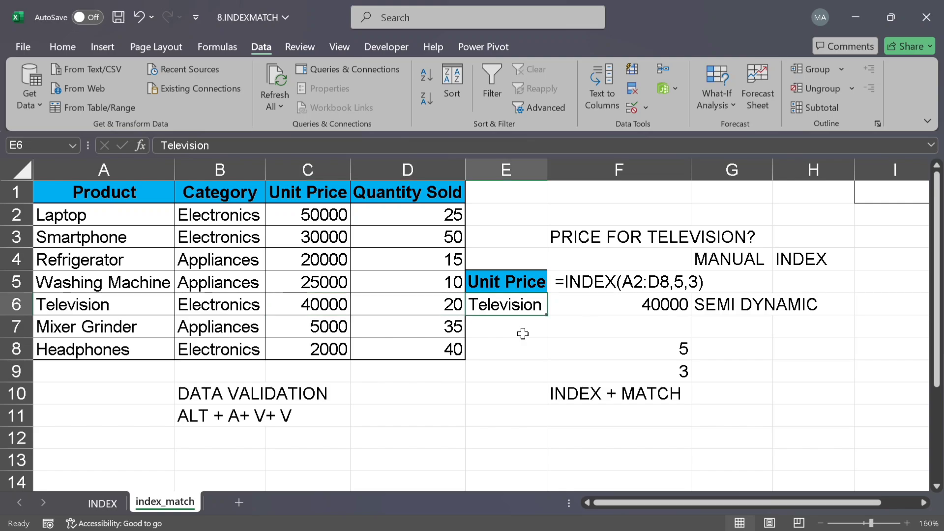
pyautogui.press('alt')
pyautogui.press('a')
pyautogui.press('v')
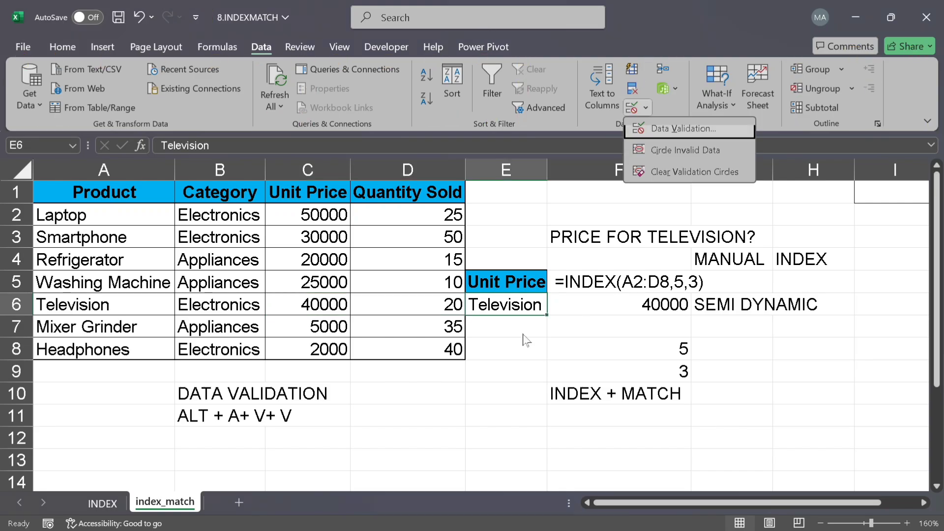
pyautogui.press('v')
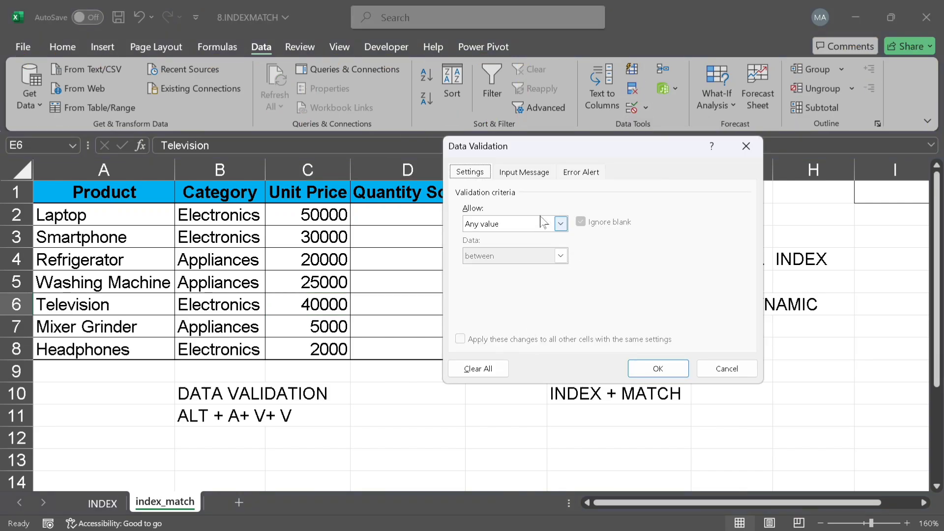
pyautogui.moveTo(518, 154); pyautogui.dragTo(569, 27)
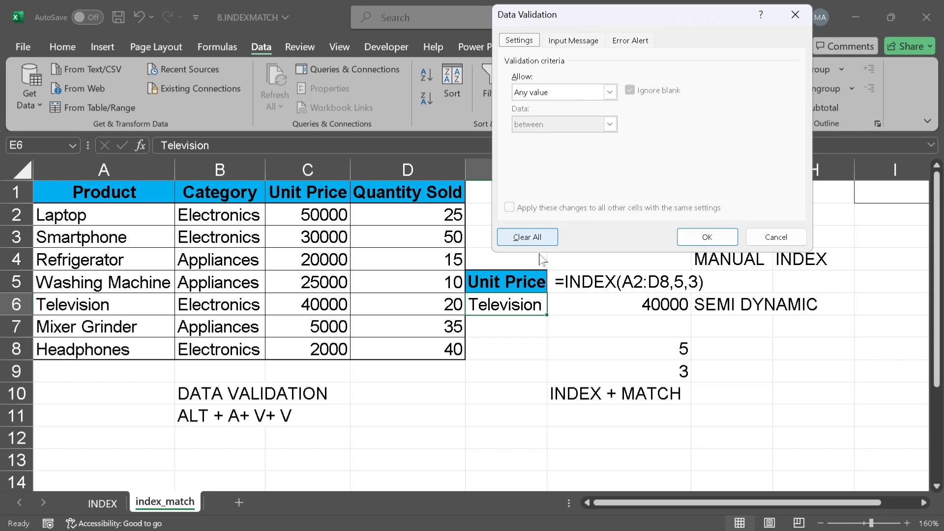
pyautogui.click(560, 91)
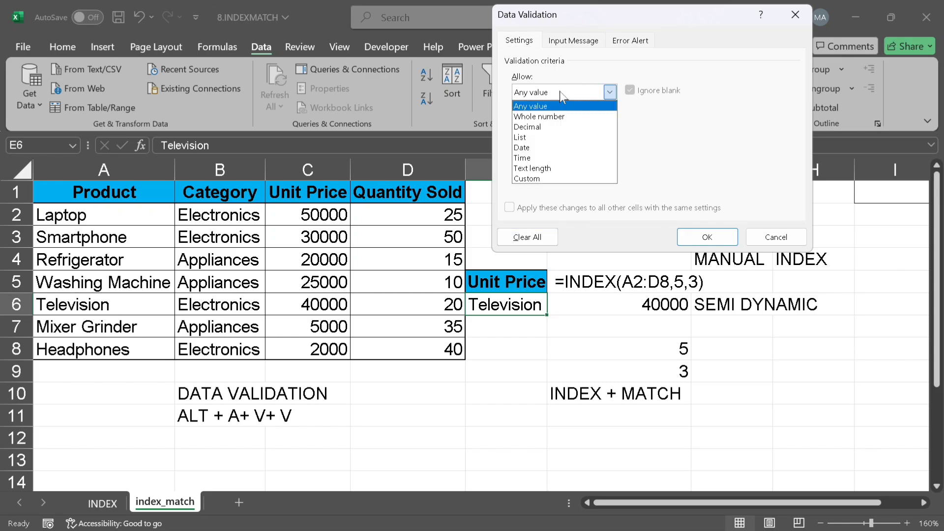
pyautogui.click(544, 138)
pyautogui.click(696, 156)
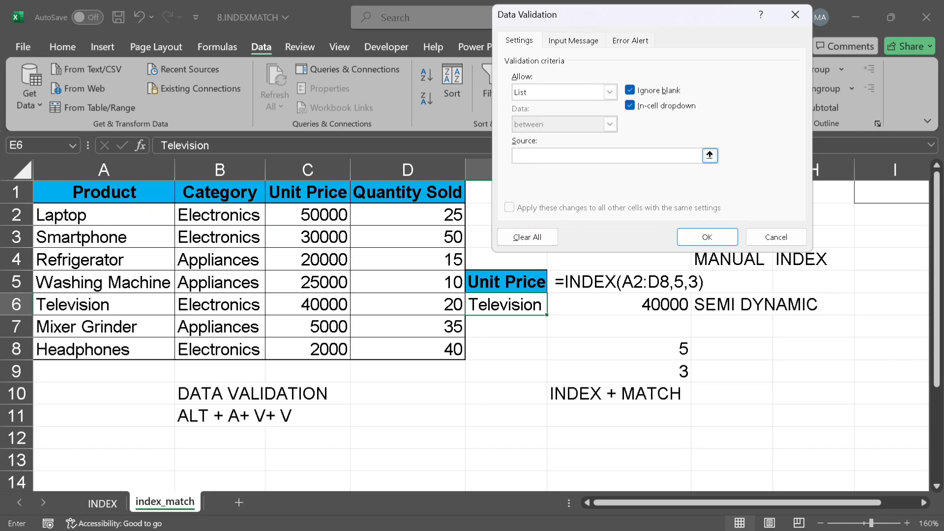
pyautogui.moveTo(117, 212); pyautogui.dragTo(101, 343)
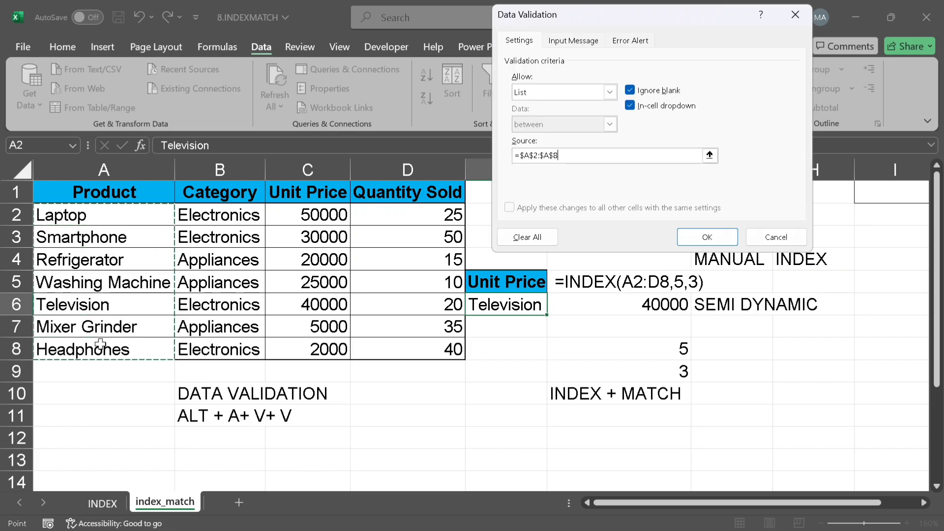
pyautogui.click(706, 240)
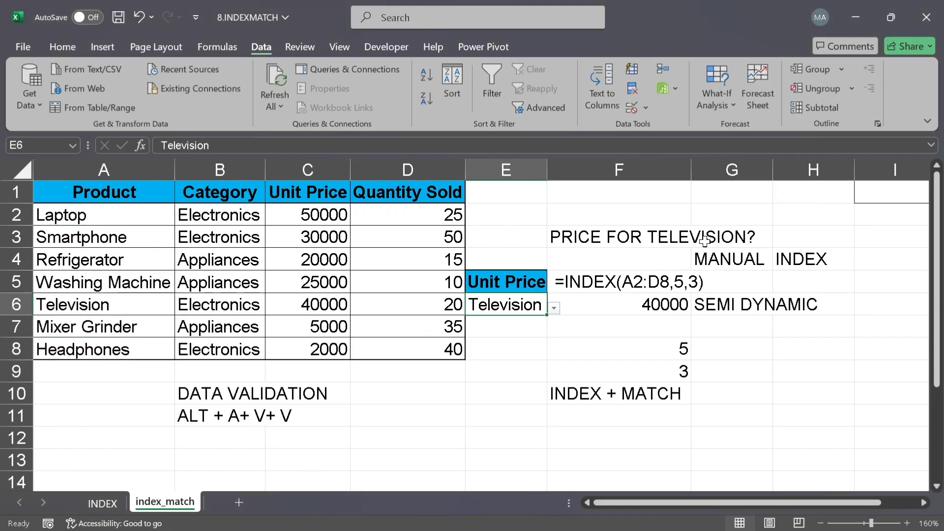
# Choose Laptop from the dropdown in E6 and fill the lookup result cell F6 with yellow.
pyautogui.click(555, 309)
pyautogui.click(510, 327)
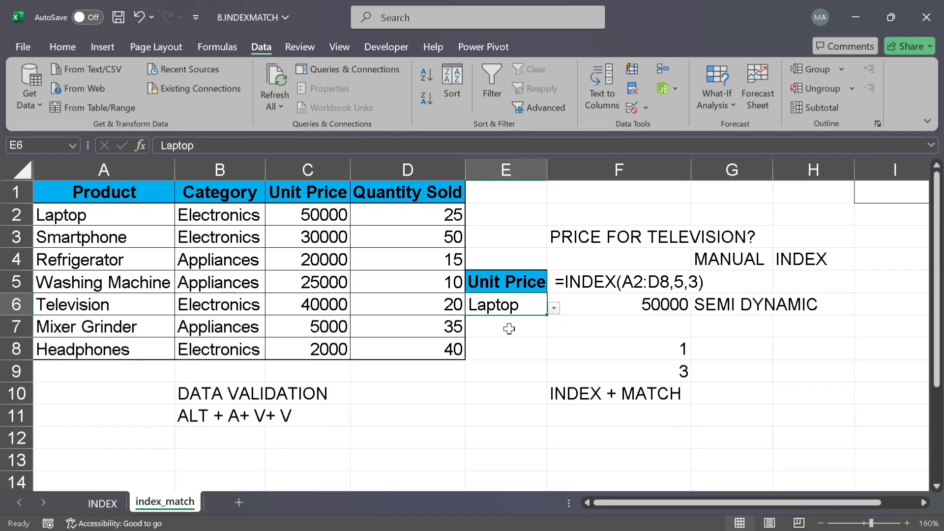
pyautogui.click(645, 306)
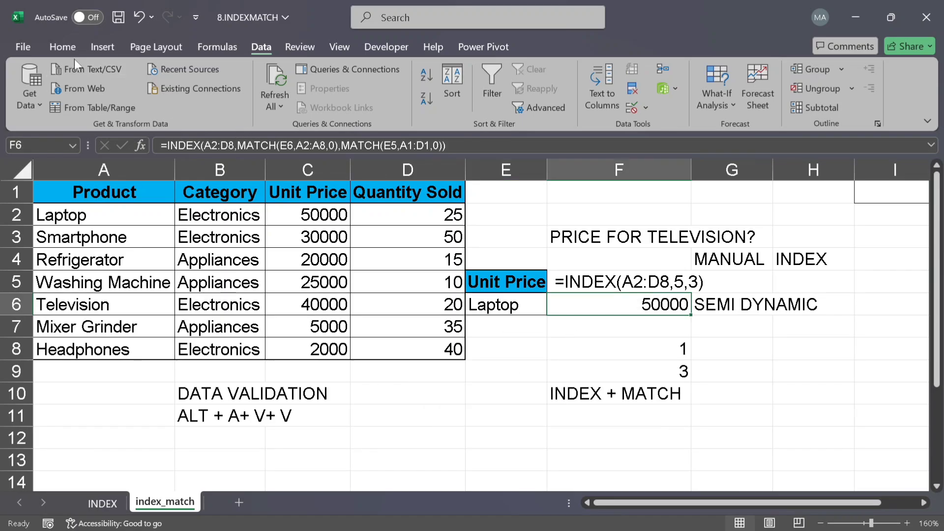
pyautogui.click(59, 47)
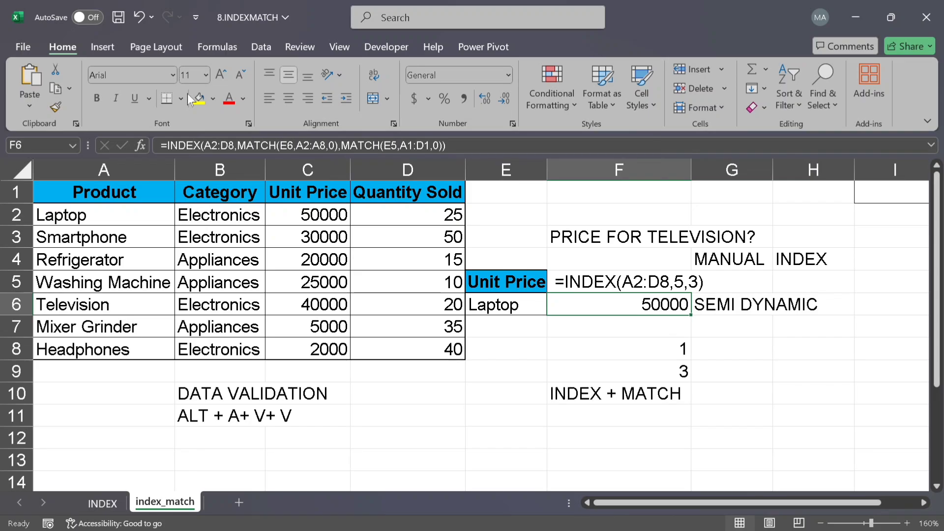
pyautogui.click(193, 99)
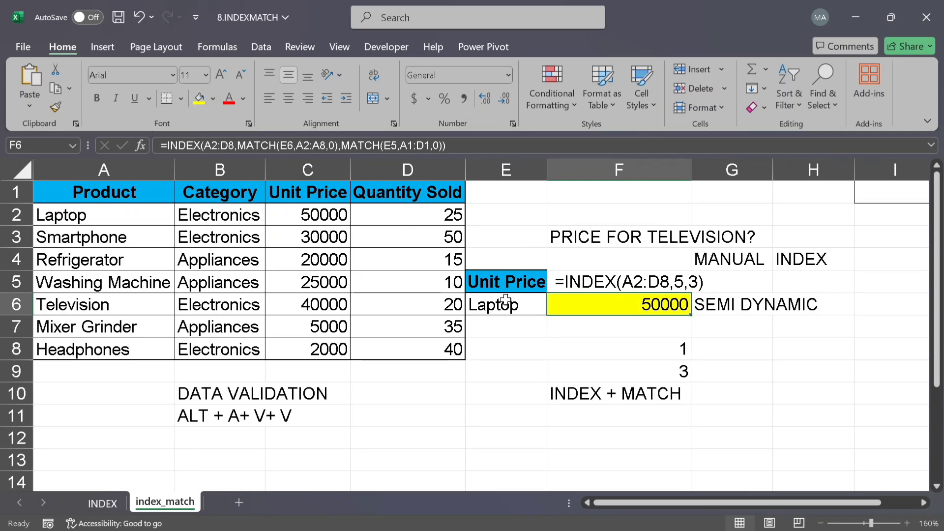
# Add a List data validation to the header cell E5 with the column headings in A1:D1 as its source.
pyautogui.click(536, 284)
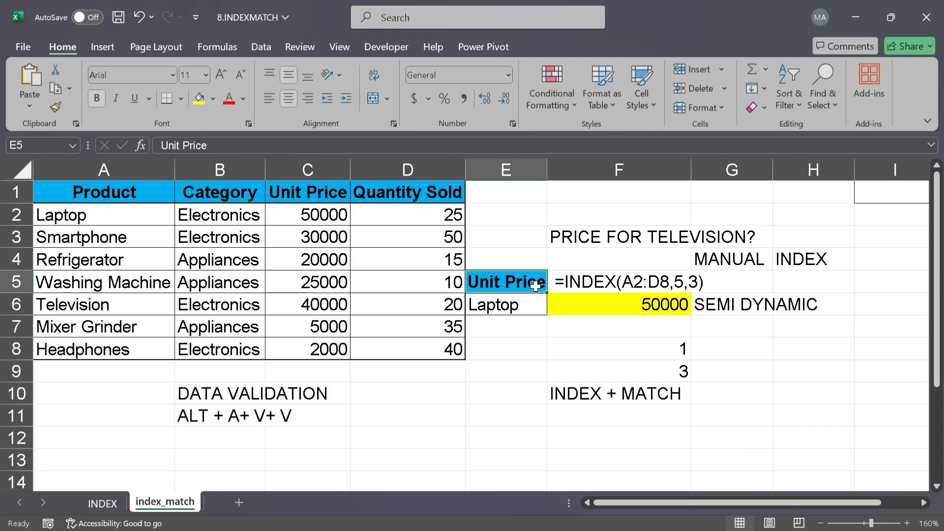
pyautogui.press('alt')
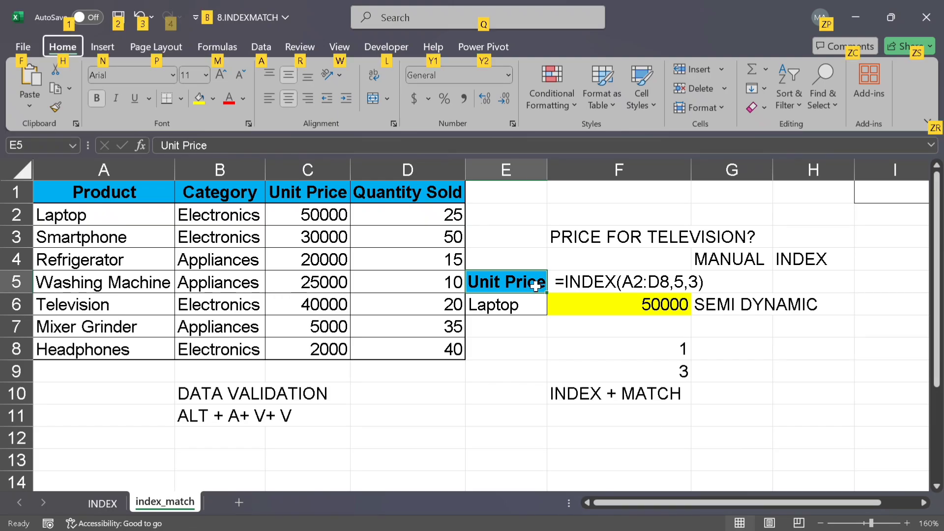
pyautogui.press('a')
pyautogui.press('v')
pyautogui.press('v')
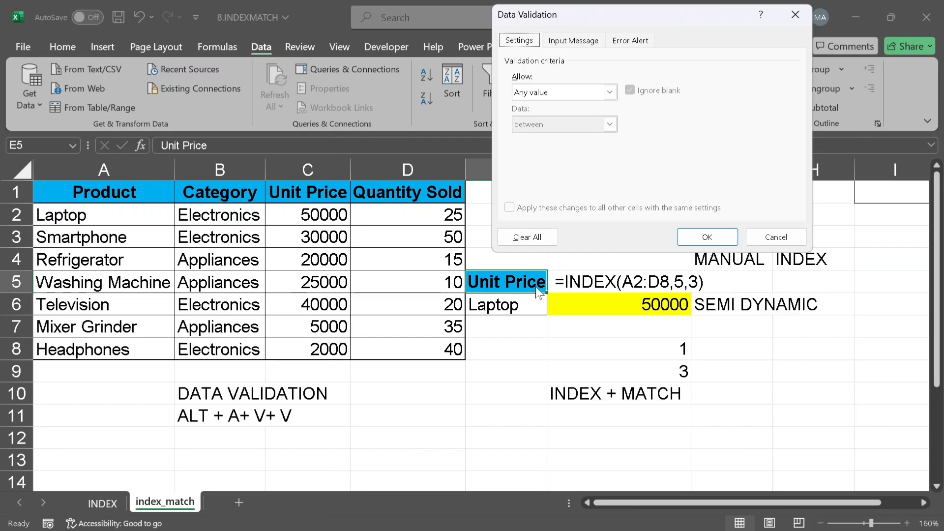
pyautogui.click(546, 92)
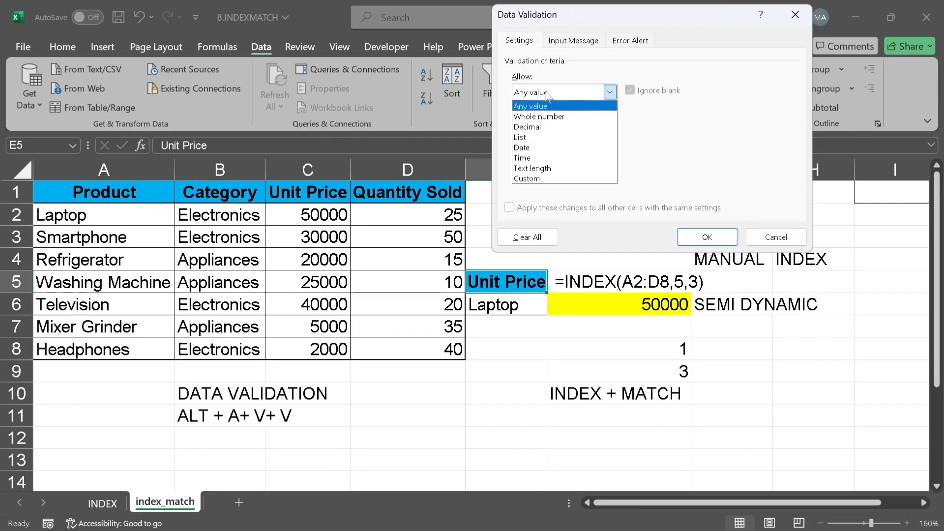
pyautogui.click(535, 134)
pyautogui.click(590, 155)
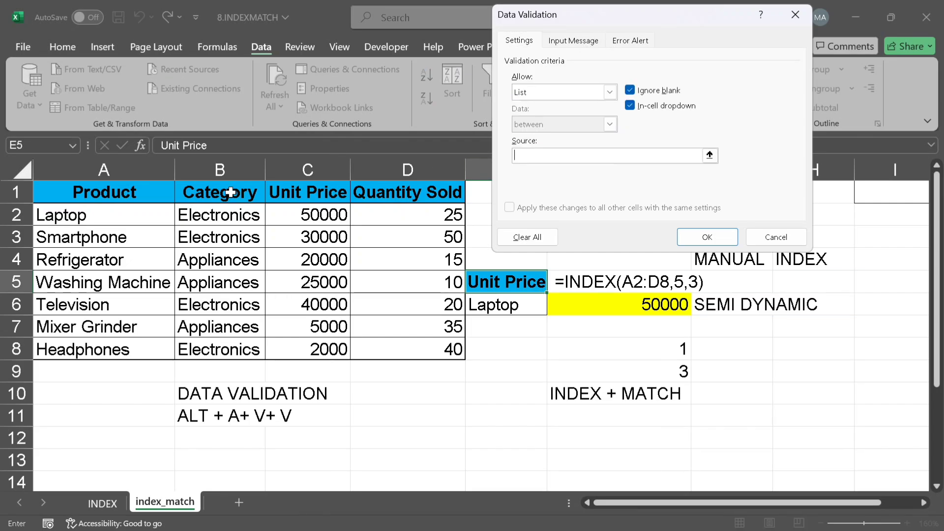
pyautogui.moveTo(78, 191); pyautogui.dragTo(414, 191)
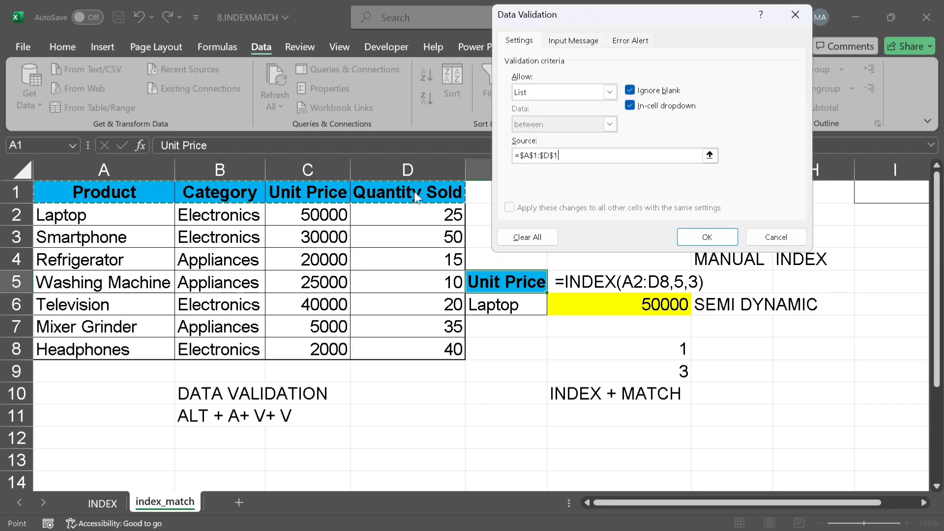
pyautogui.press('Return')
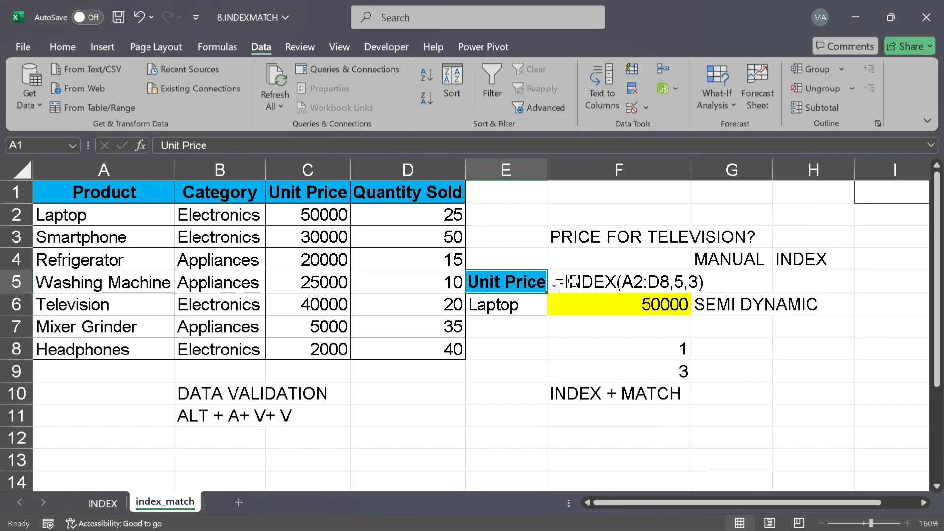
# Choose Quantity Sold from the dropdown in E5 and autofit the width of column E.
pyautogui.hotkey('alt', 'Down')
pyautogui.press('Down')
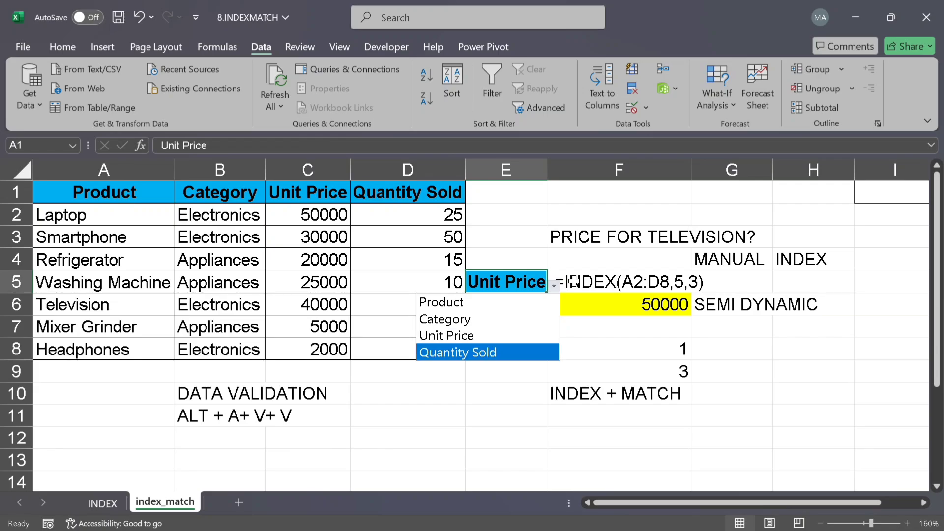
pyautogui.press('Return')
pyautogui.press('Return')
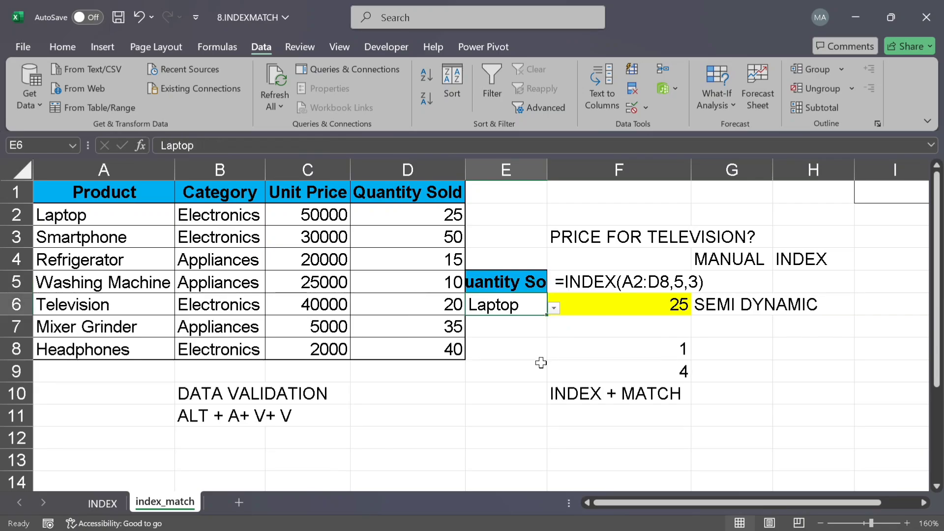
pyautogui.click(513, 280)
pyautogui.hotkey('alt', 'h')
pyautogui.press('o')
pyautogui.press('i')
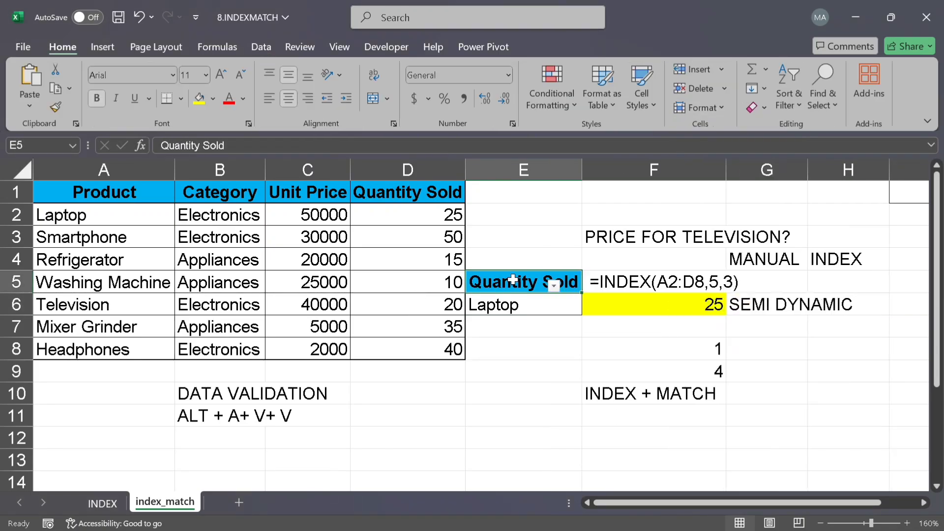
# Test the lookup by choosing Headphones from the dropdown in E6 and Unit Price in E5.
pyautogui.press('Down')
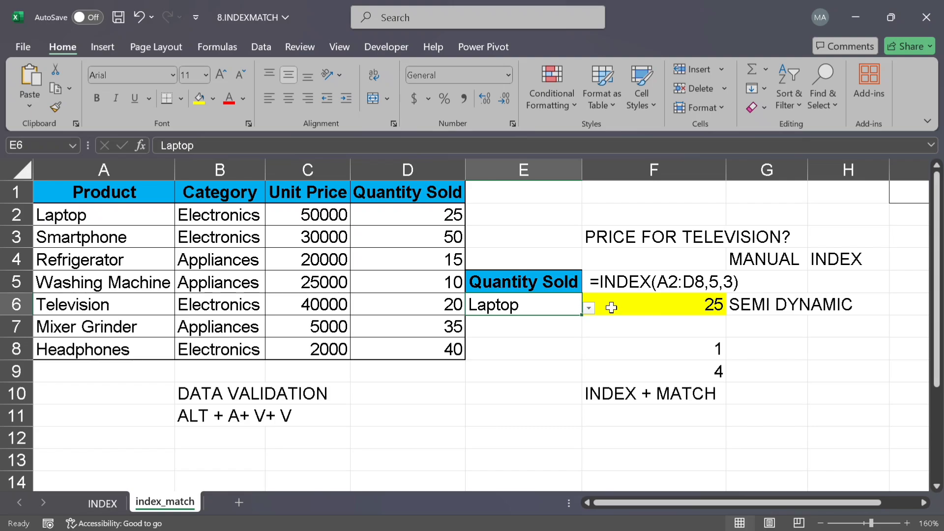
pyautogui.click(588, 308)
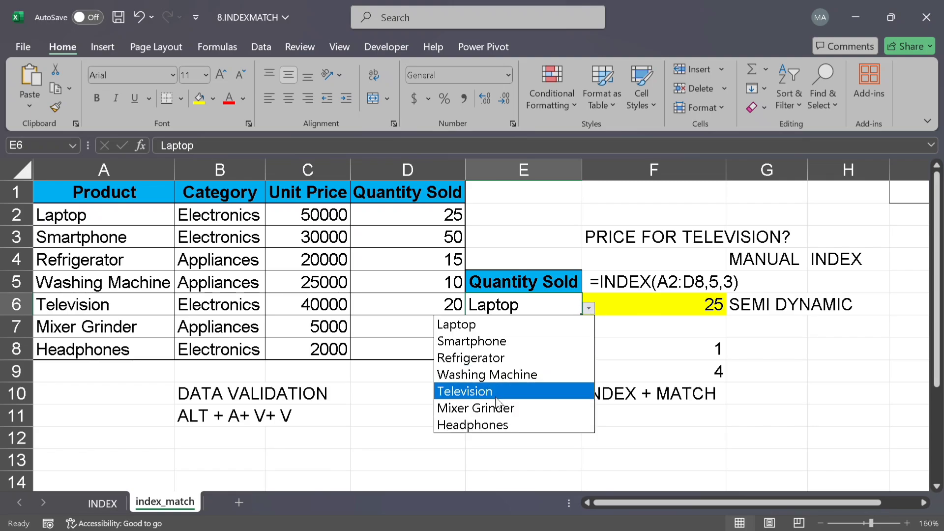
pyautogui.click(478, 427)
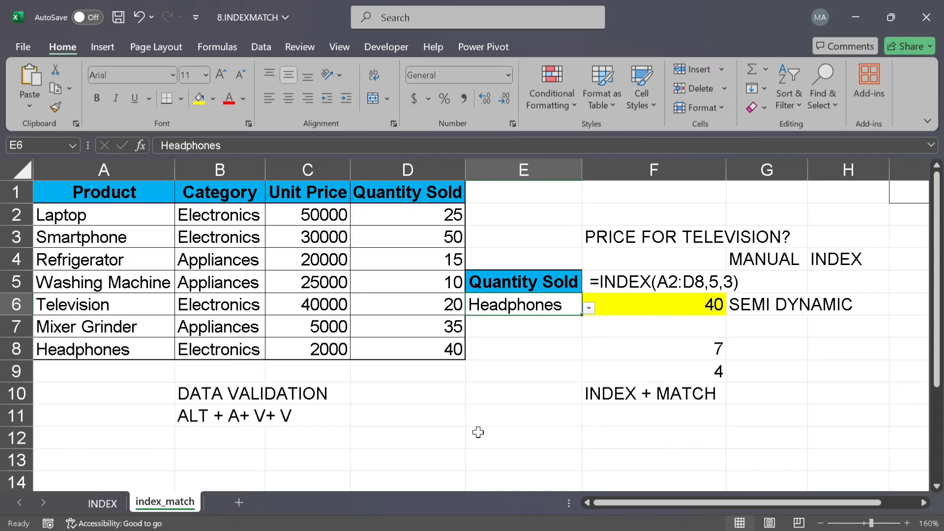
pyautogui.click(538, 283)
pyautogui.click(590, 287)
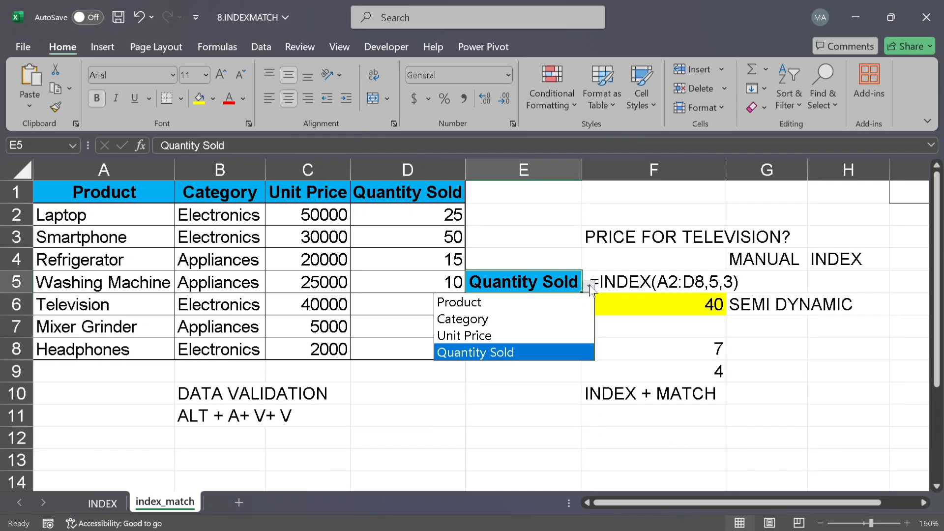
pyautogui.click(507, 336)
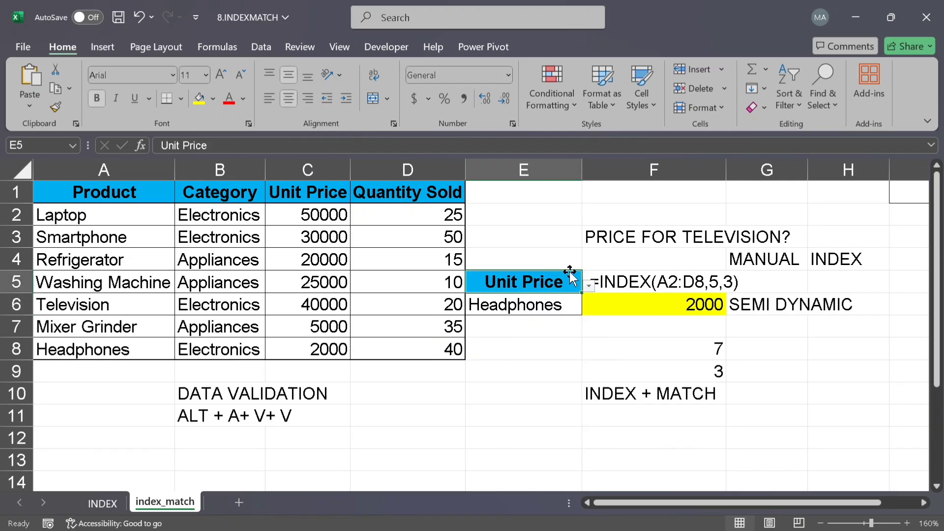
# Test the lookup with Category chosen from the dropdown in E5.
pyautogui.click(592, 282)
pyautogui.moveTo(561, 282); pyautogui.dragTo(584, 287)
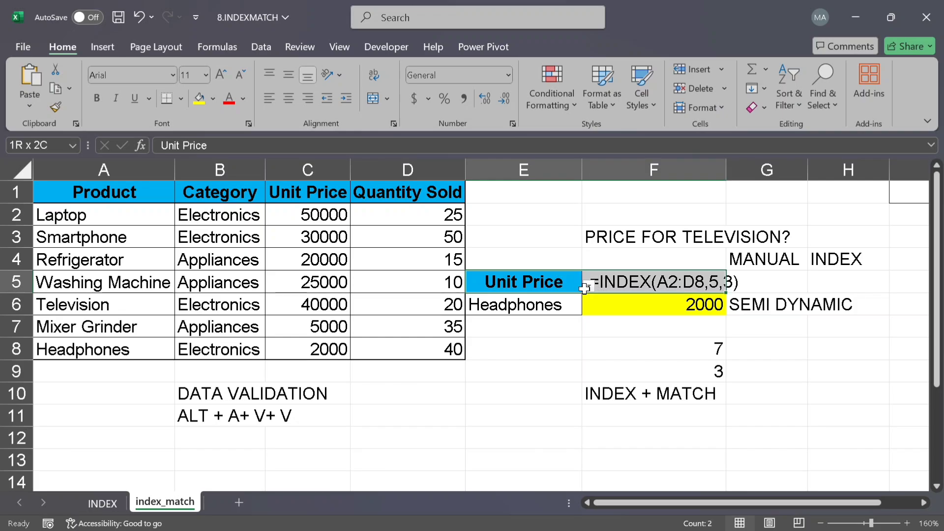
pyautogui.click(587, 287)
pyautogui.click(523, 318)
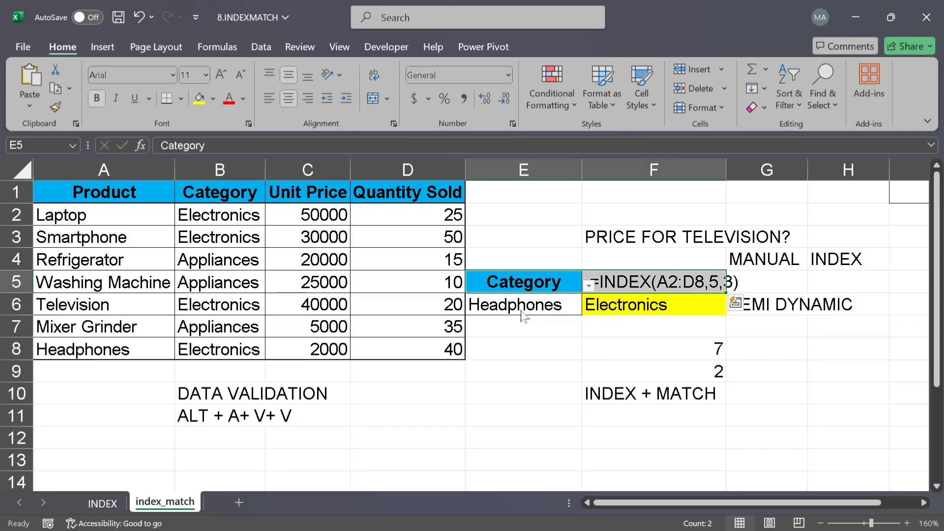
# Replace the label in G6 beside the lookup result with DYNAMIC.
pyautogui.click(765, 309)
pyautogui.write('DYUNAI')
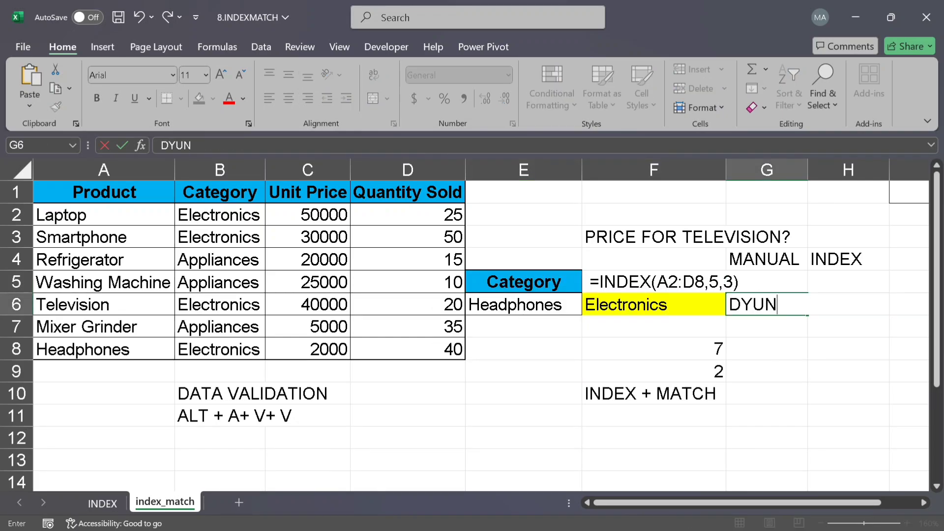
pyautogui.press('BackSpace')
pyautogui.press('BackSpace')
pyautogui.press('BackSpace')
pyautogui.press('BackSpace')
pyautogui.press('BackSpace')
pyautogui.write('YNAMIC')
pyautogui.press('Return')
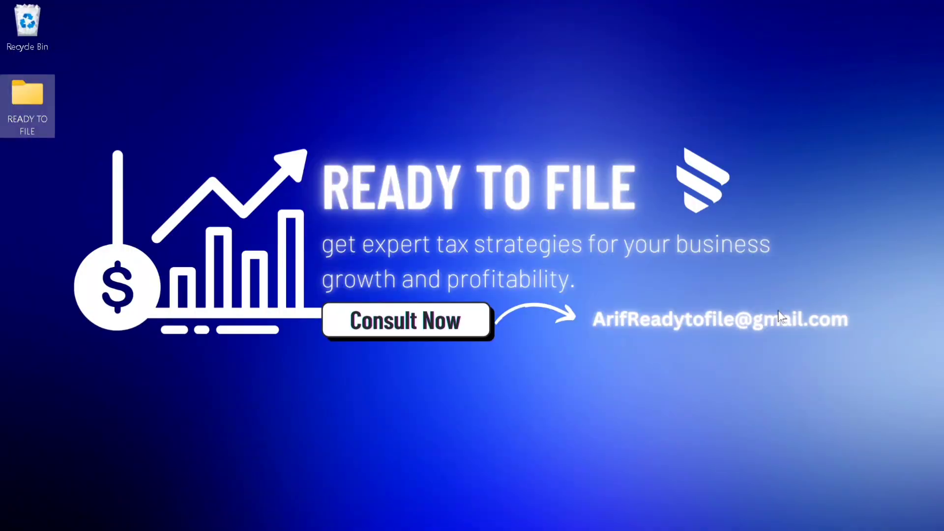
pyautogui.moveTo(259, 123); pyautogui.dragTo(739, 225)
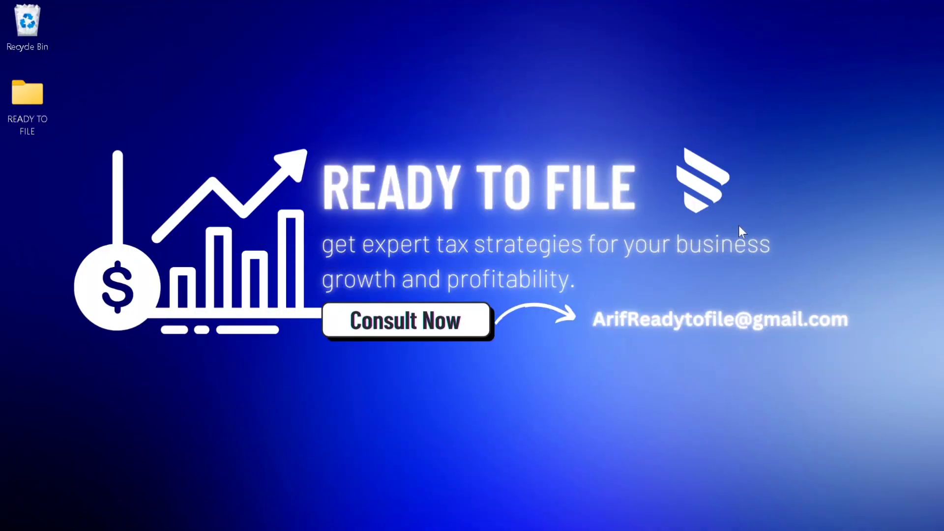